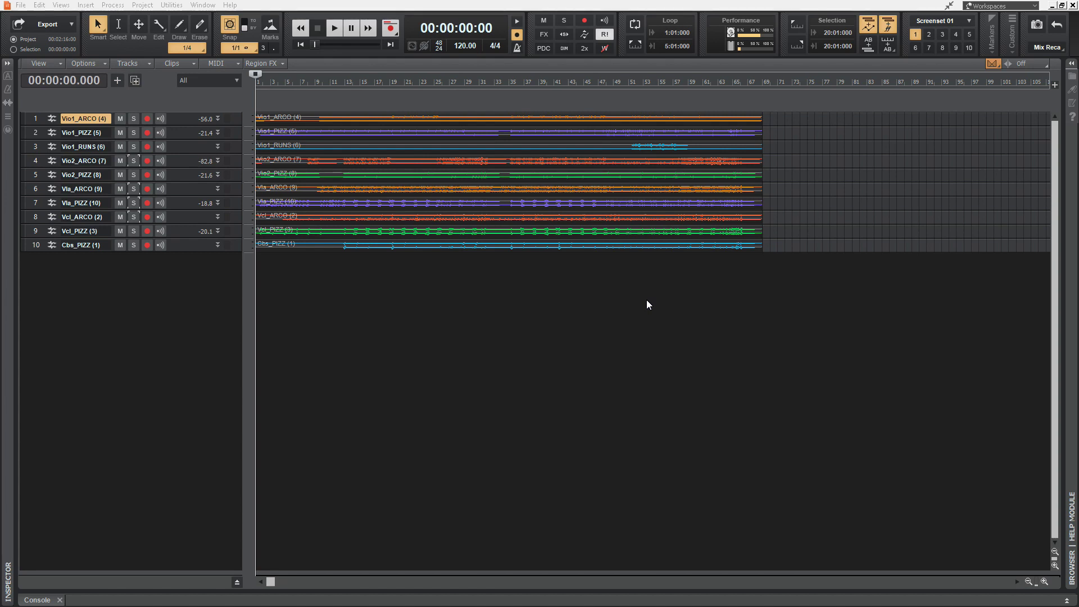
Start playback of the ten-track string arrangement from the beginning
click(369, 291)
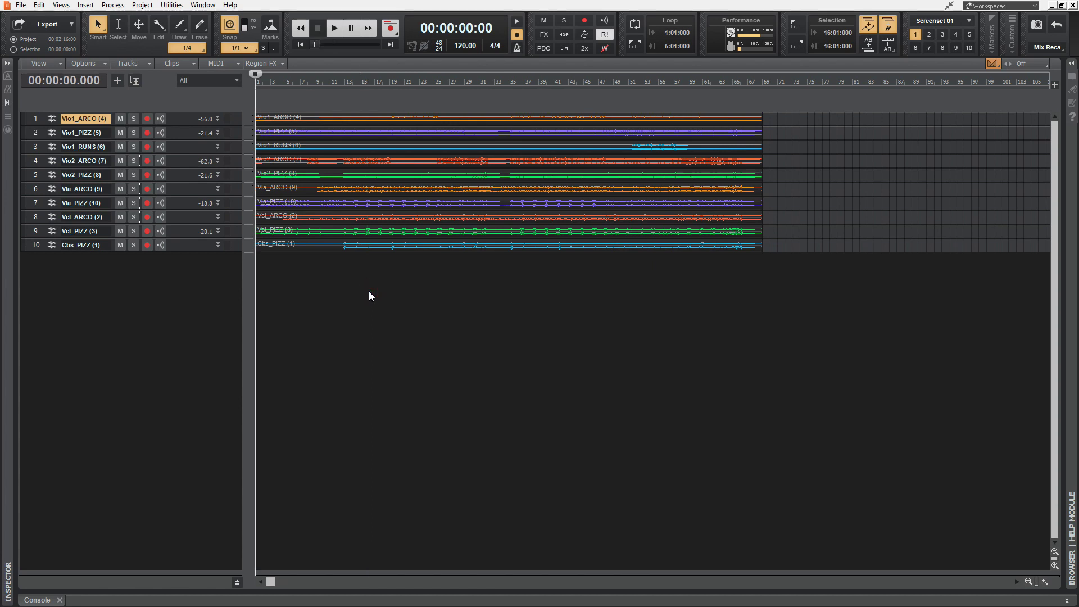
key(space)
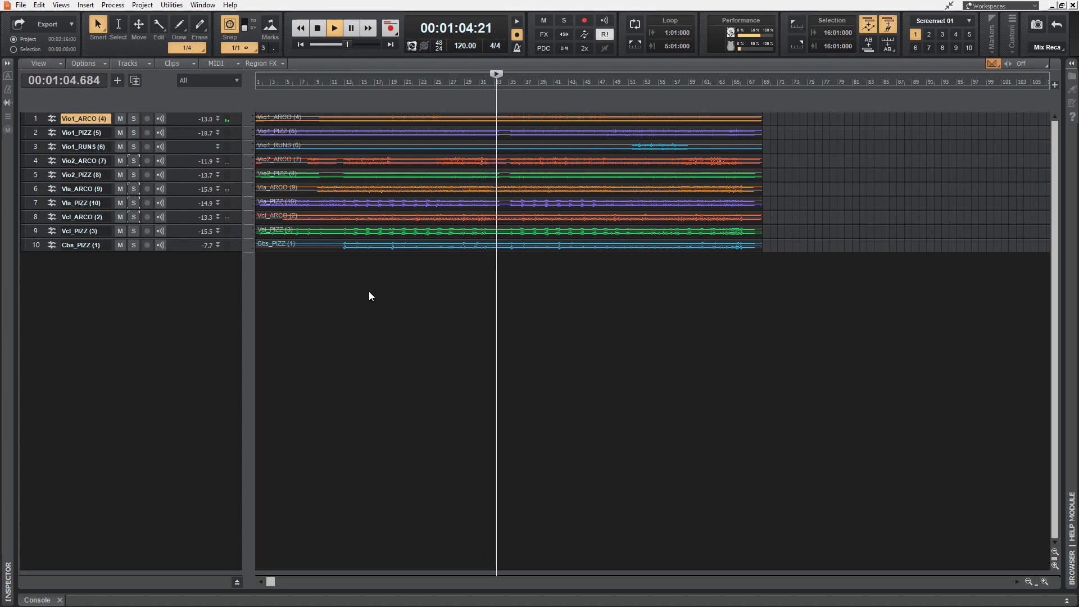
Stop at about 1:04, then play from 1:38 until the music ends at 2:13
key(space)
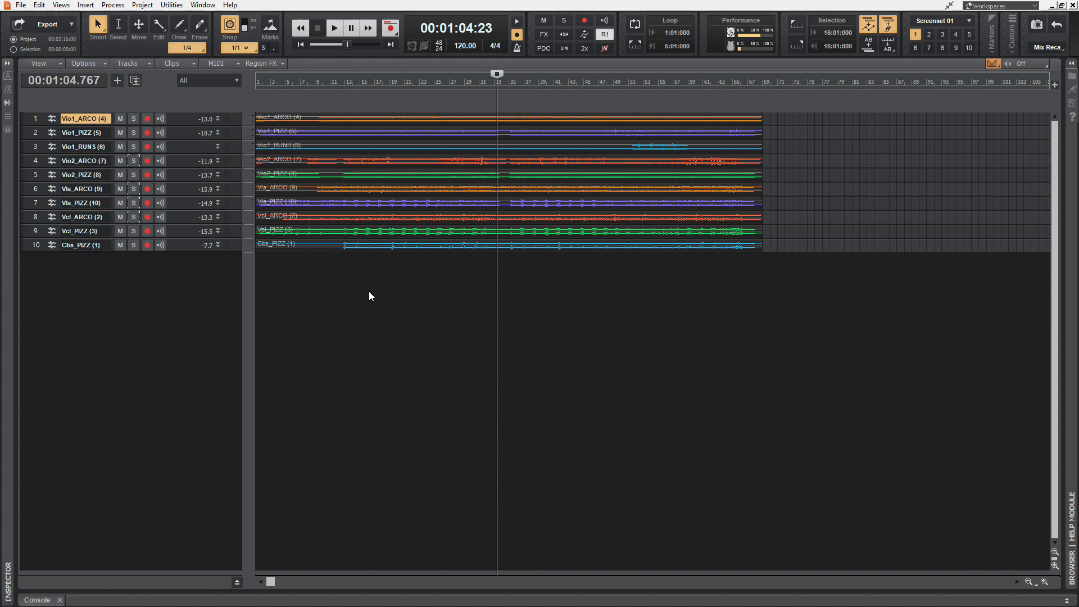
click(631, 84)
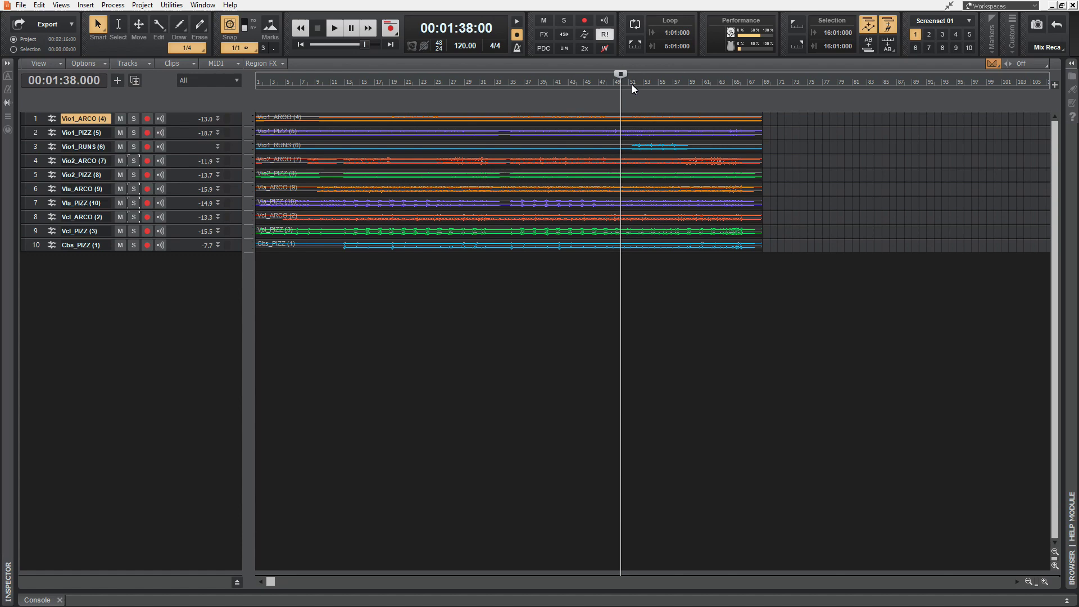
key(space)
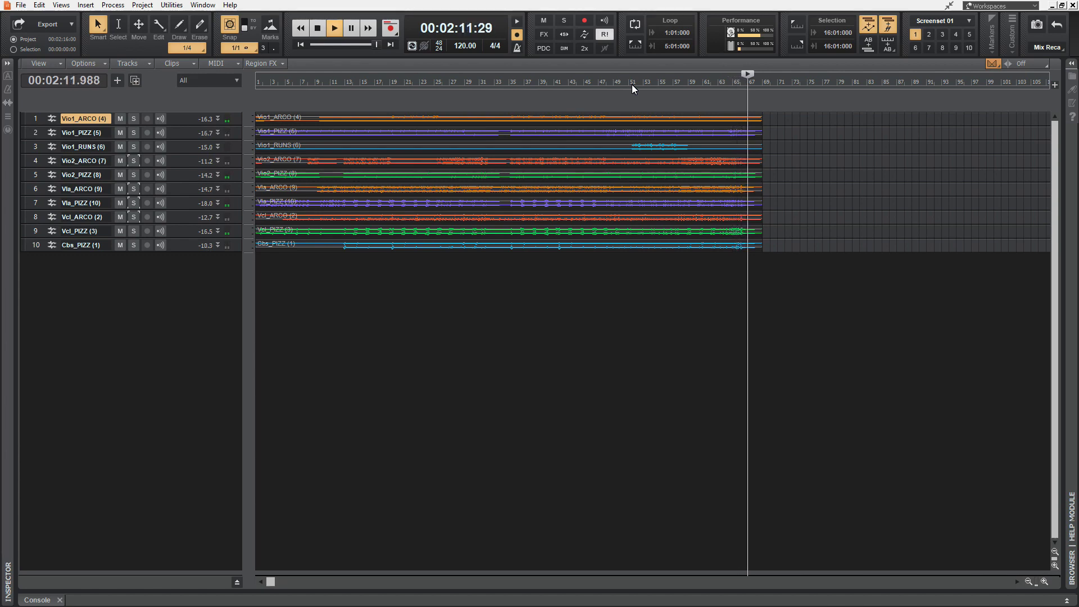
key(space)
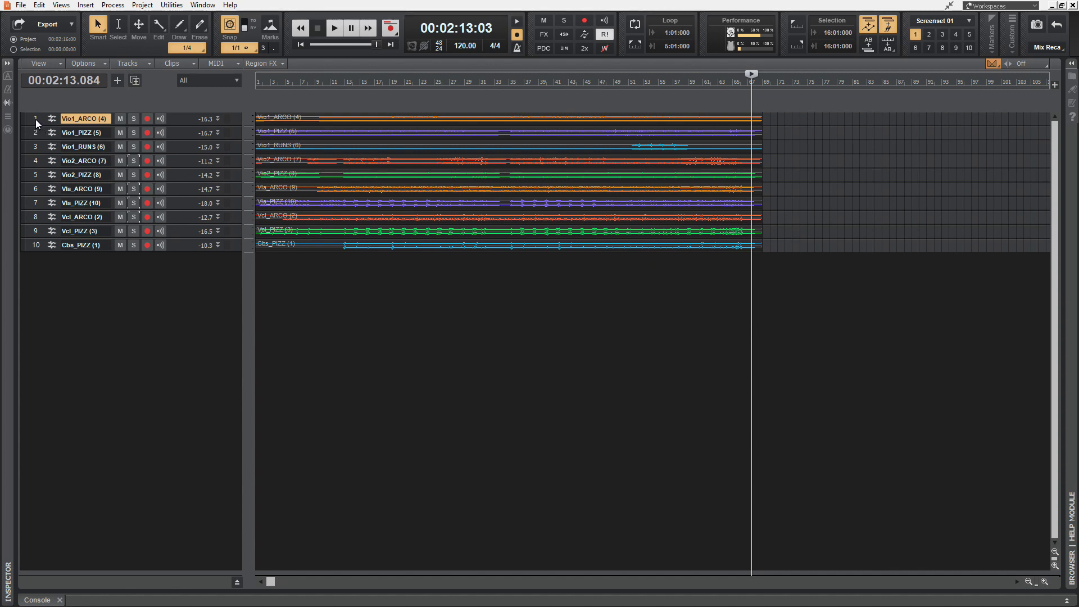
Select all ten tracks, resize their height, set the now time to 0:18 and fit the project to the view
drag(36, 119, 35, 249)
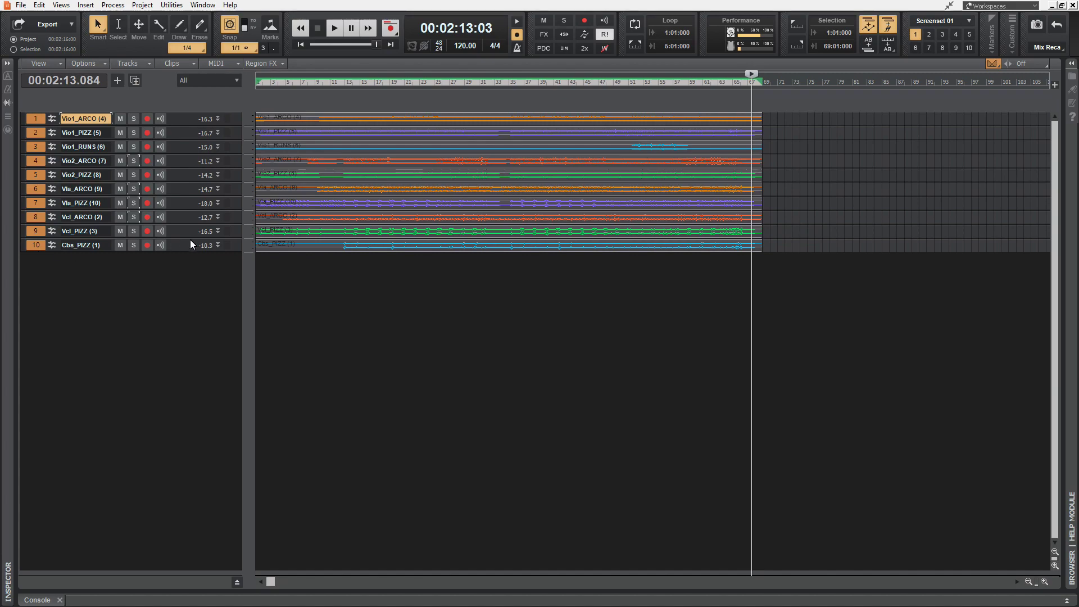
key(ctrl+Down)
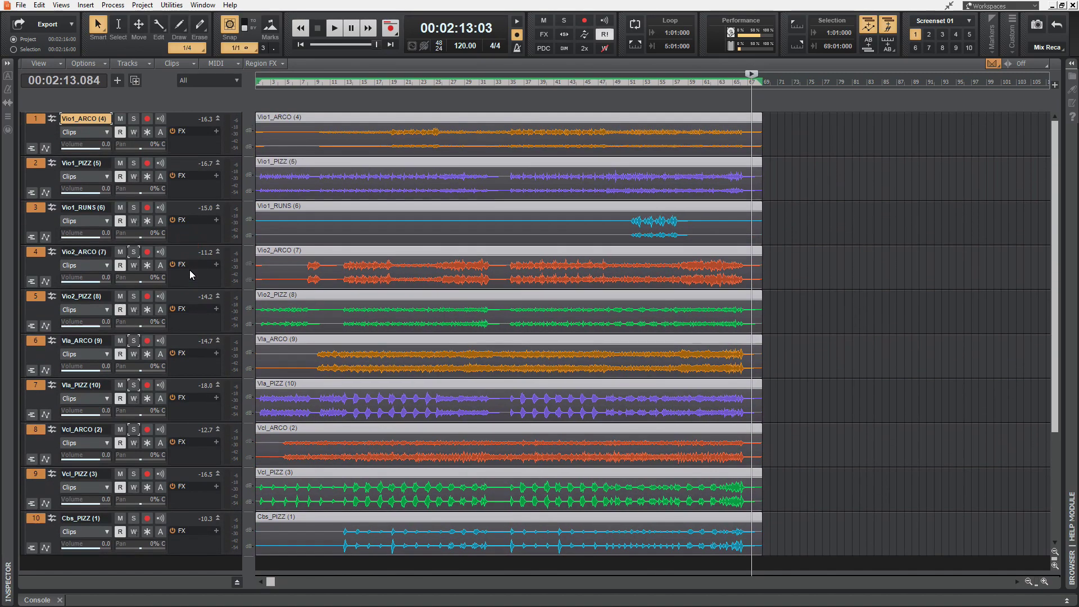
key(ctrl+Up)
key(ctrl+Up)
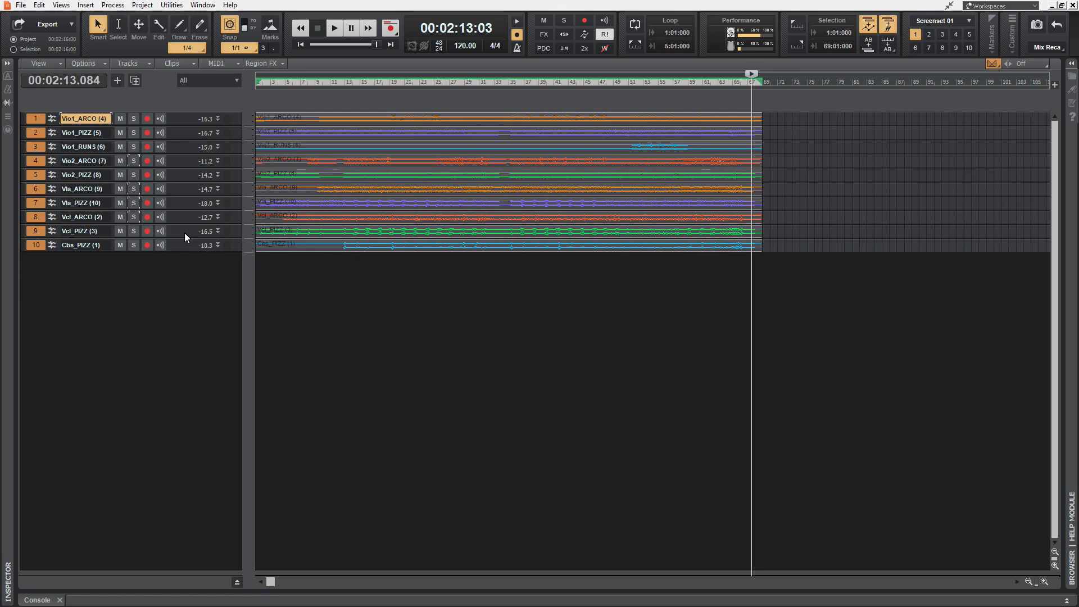
key(ctrl+Down)
key(ctrl+Down)
key(ctrl+Down)
key(ctrl+Down)
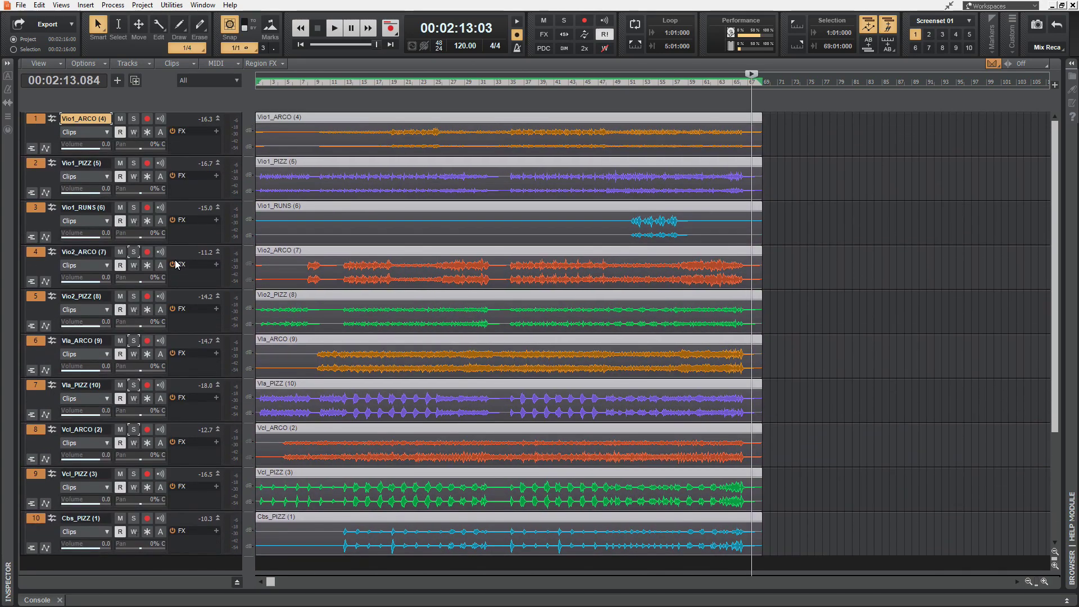
key(ctrl+Up)
key(ctrl+Up)
key(ctrl+Up)
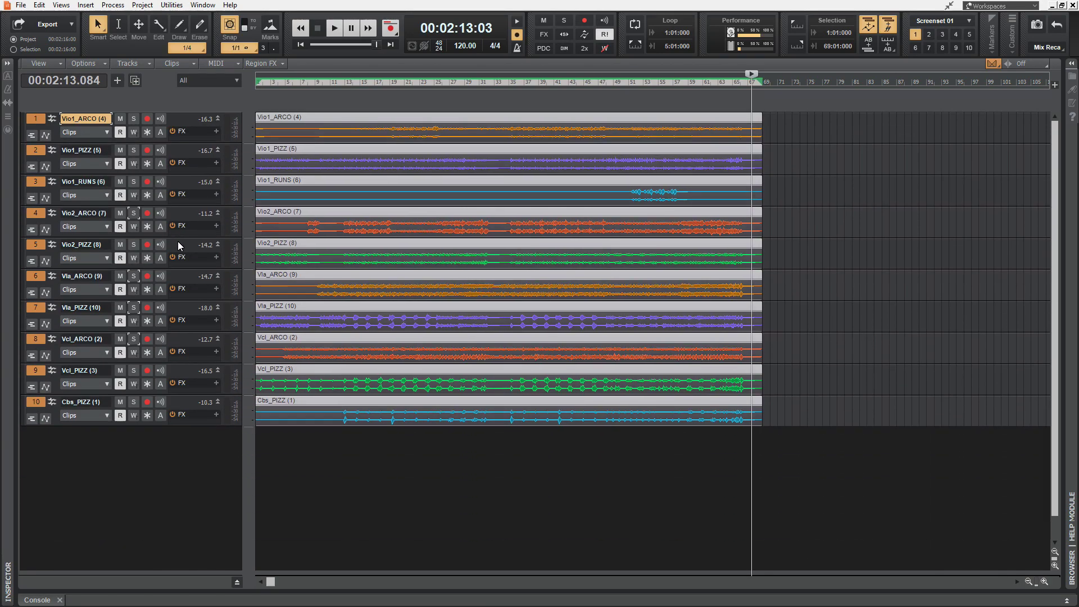
click(321, 295)
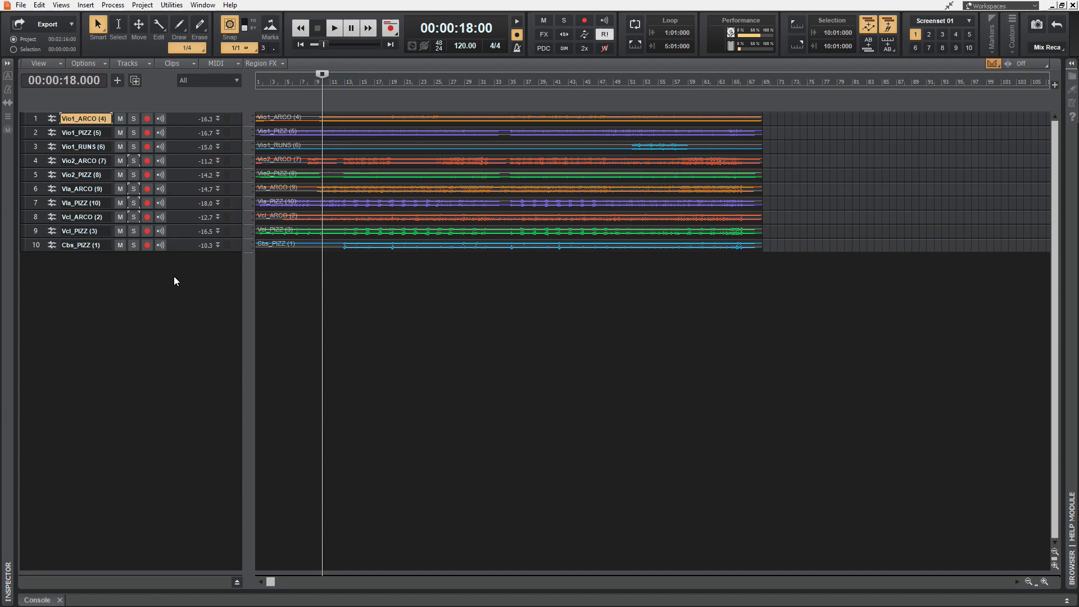
key(f)
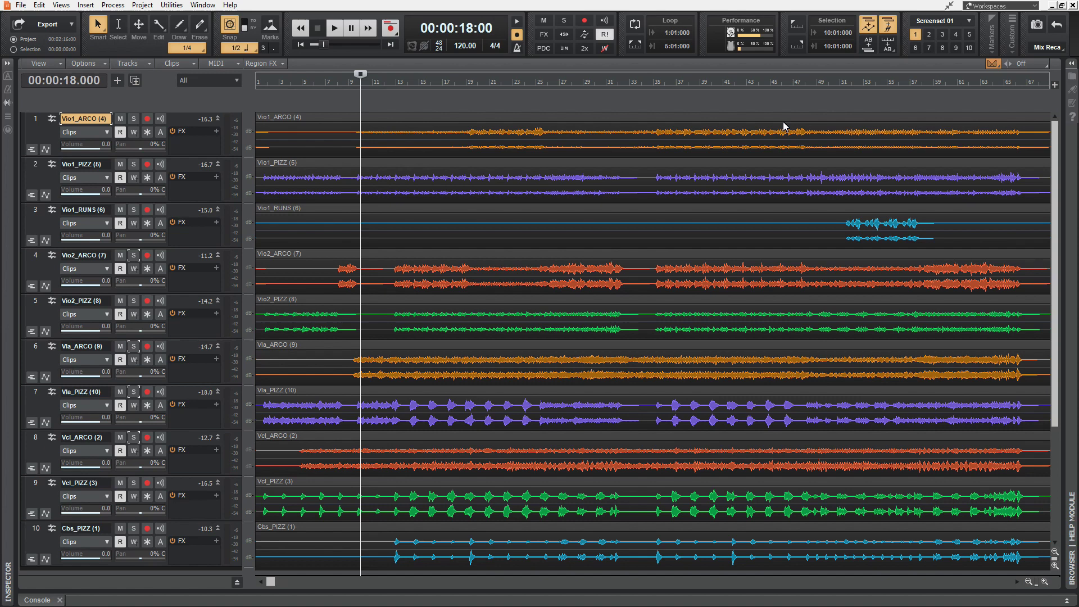
Hide the Control Bar, make the track lanes taller, and zoom out to the whole timeline
key(c)
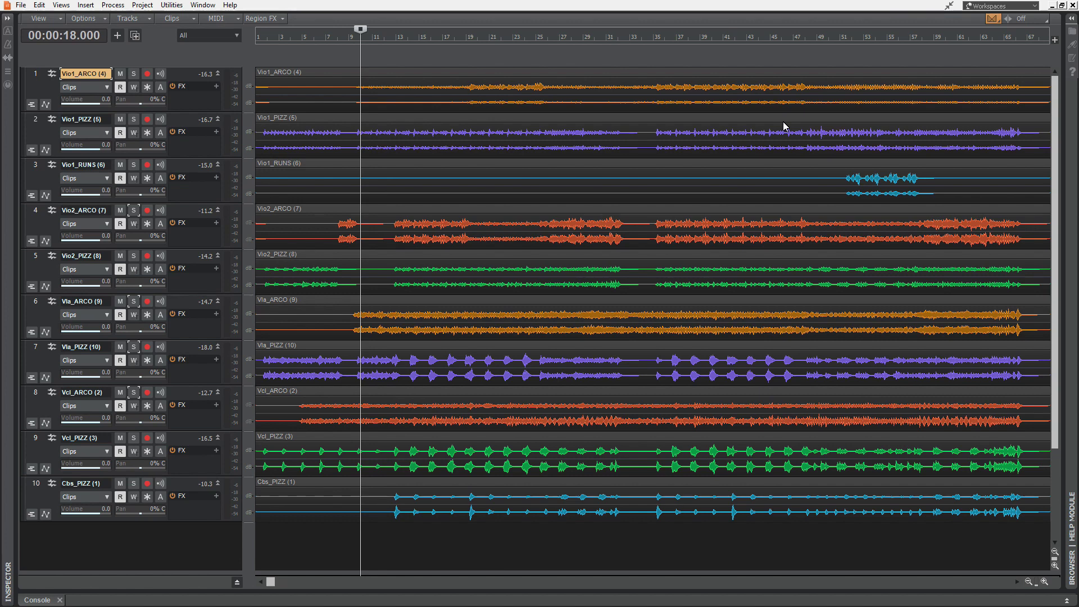
key(ctrl+Down)
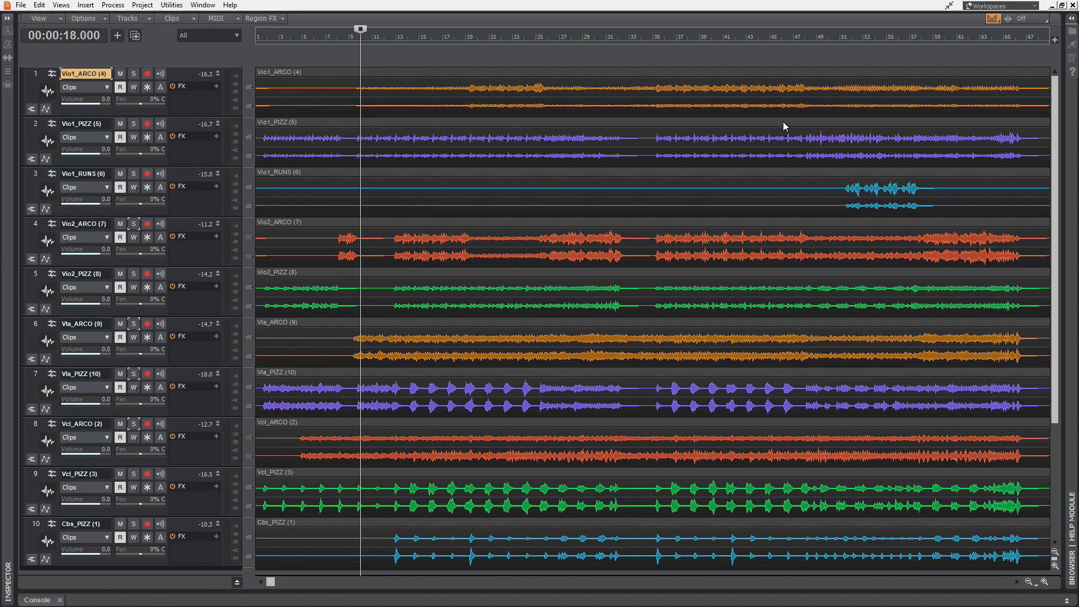
key(ctrl+Left)
key(ctrl+Left)
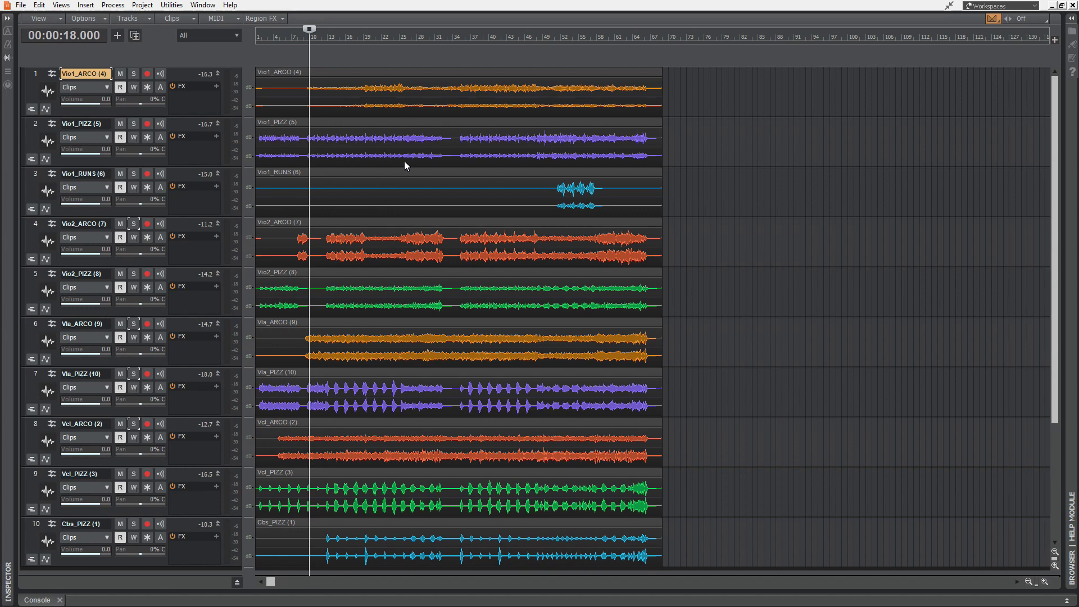
Select tracks 2, 5, 7, 9 and 10: Vio1_PIZZ, Vio2_PIZZ, Vla_PIZZ, Vcl_PIZZ and Cbs_PIZZ
click(35, 123)
ctrl+click(34, 274)
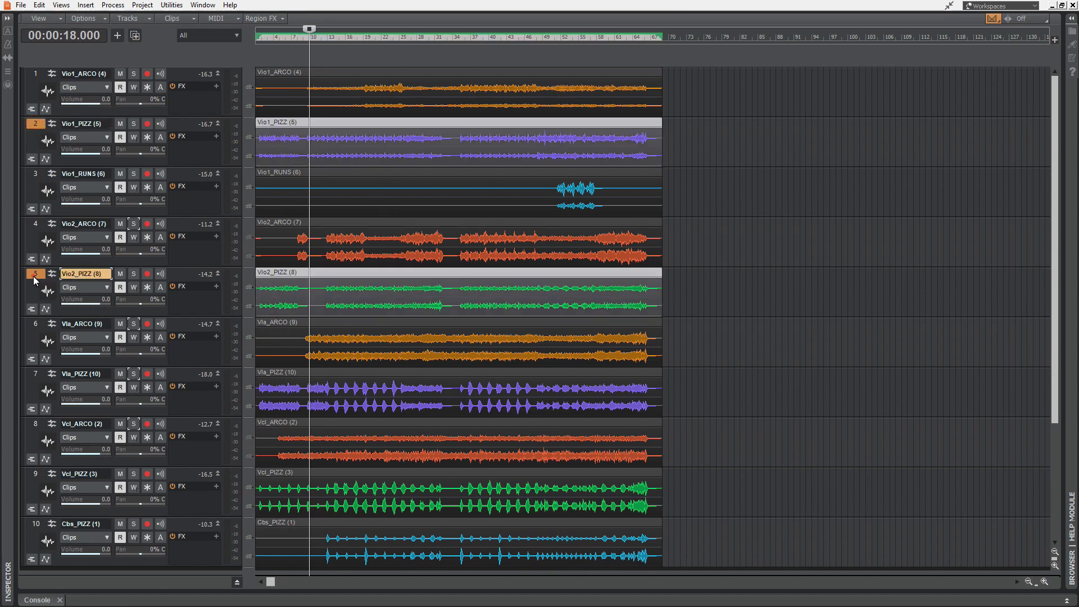
ctrl+click(32, 374)
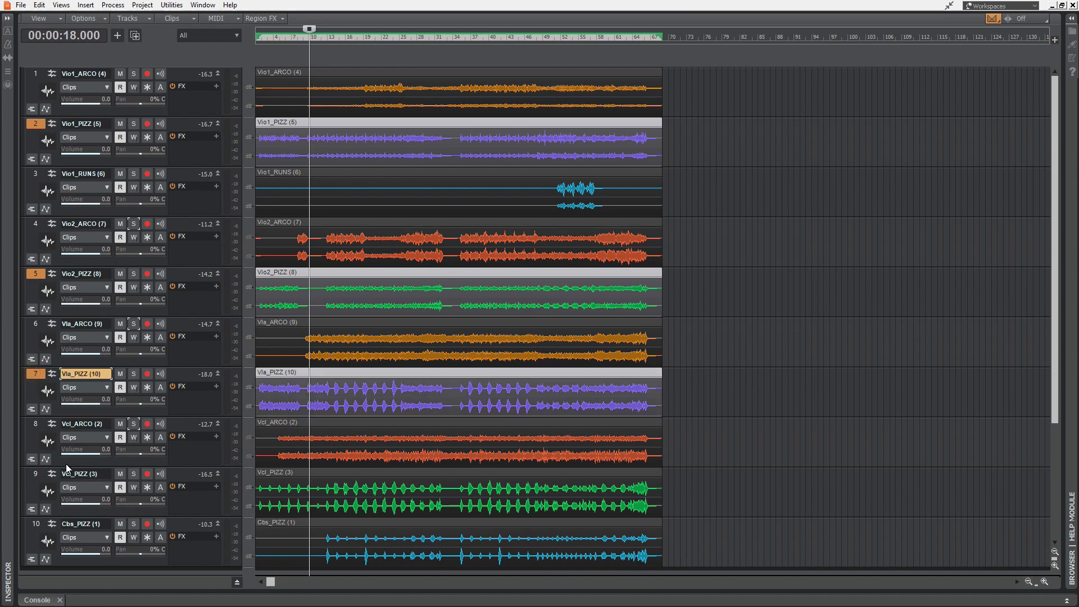
ctrl+click(35, 474)
ctrl+click(32, 525)
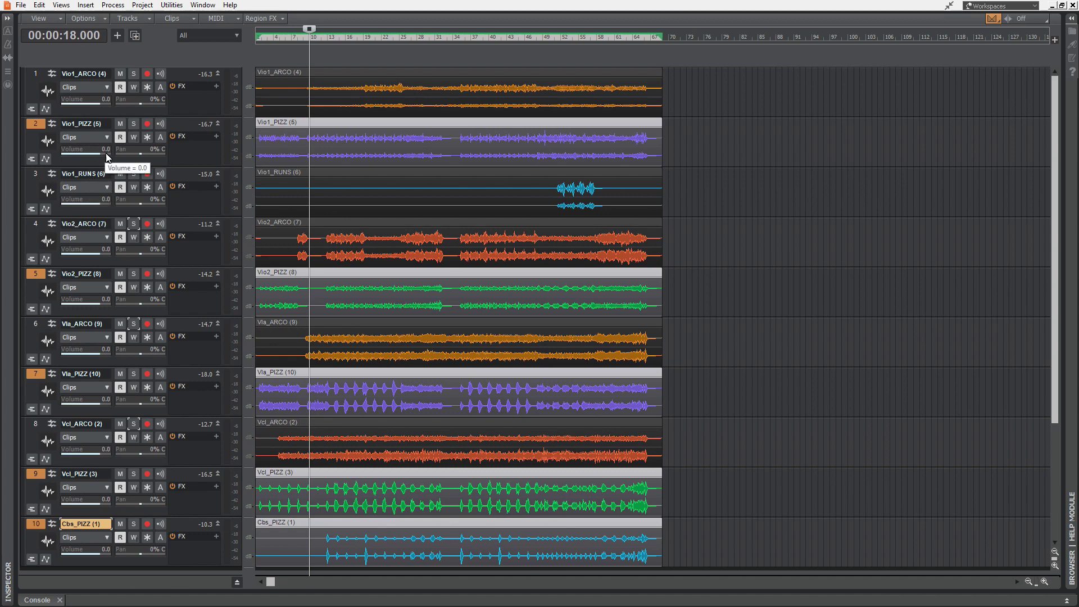
Toggle solo and mute on the five pizzicato tracks, leaving them unsoloed and unmuted
ctrl+click(133, 124)
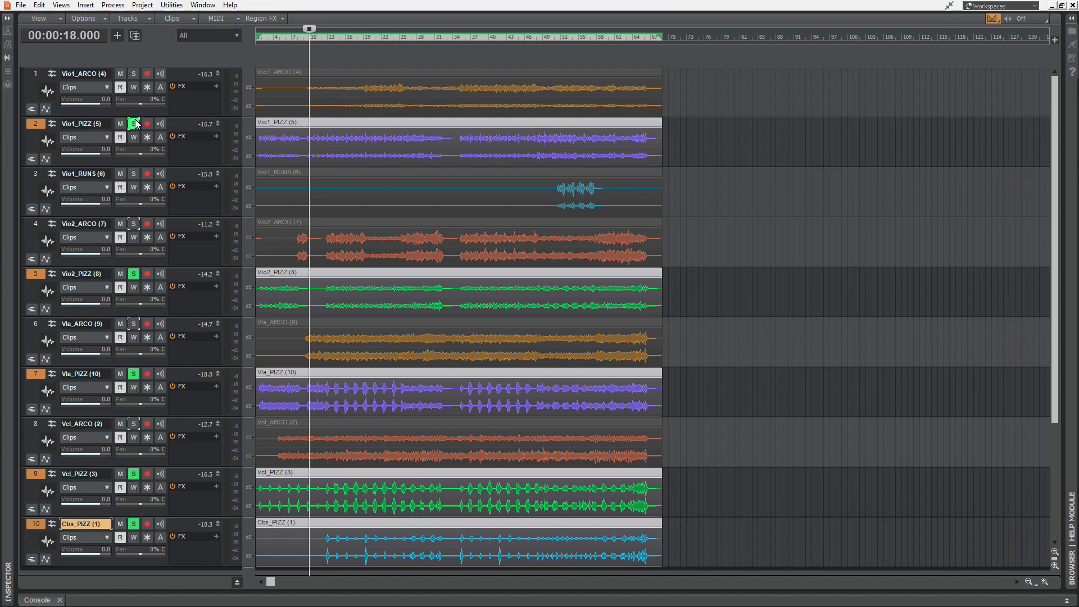
ctrl+click(133, 123)
ctrl+click(121, 124)
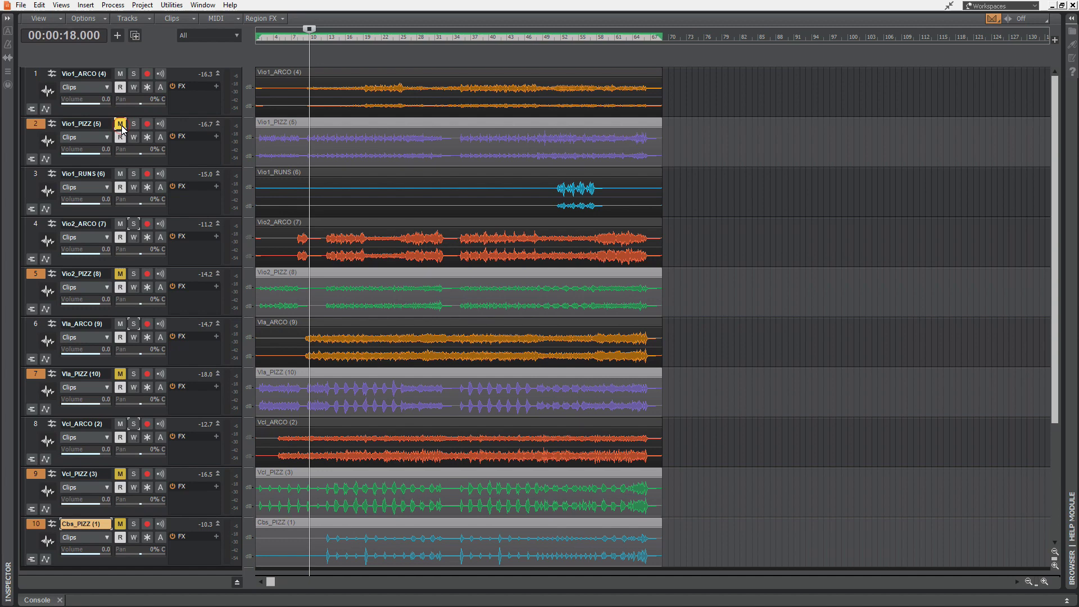
ctrl+click(120, 124)
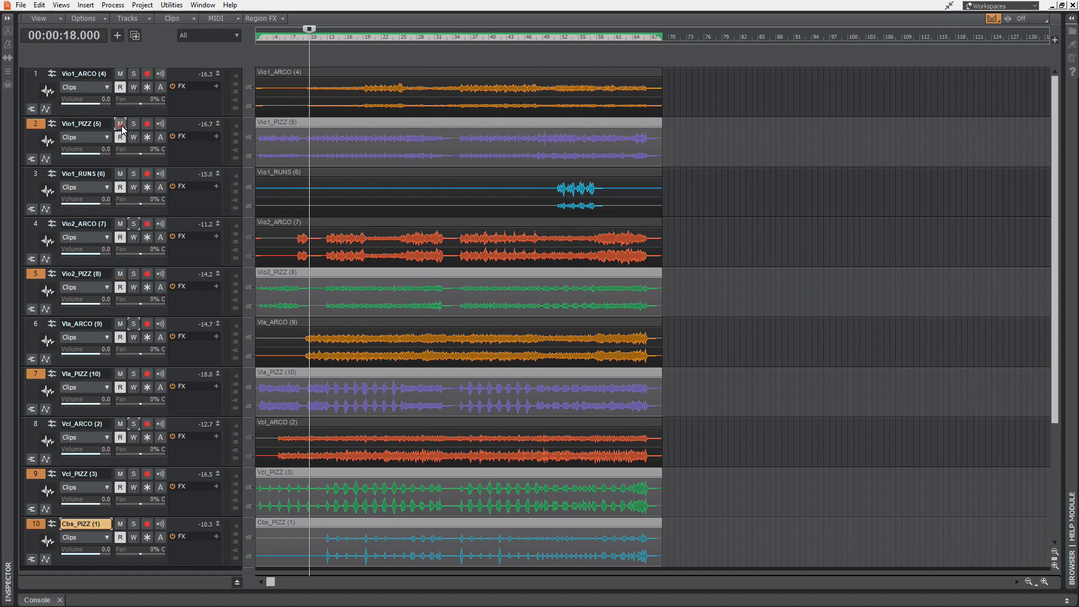
Adjust the PIZZ tracks' volume and pan, then reset them to 0.0 and centre
drag(101, 150, 87, 151)
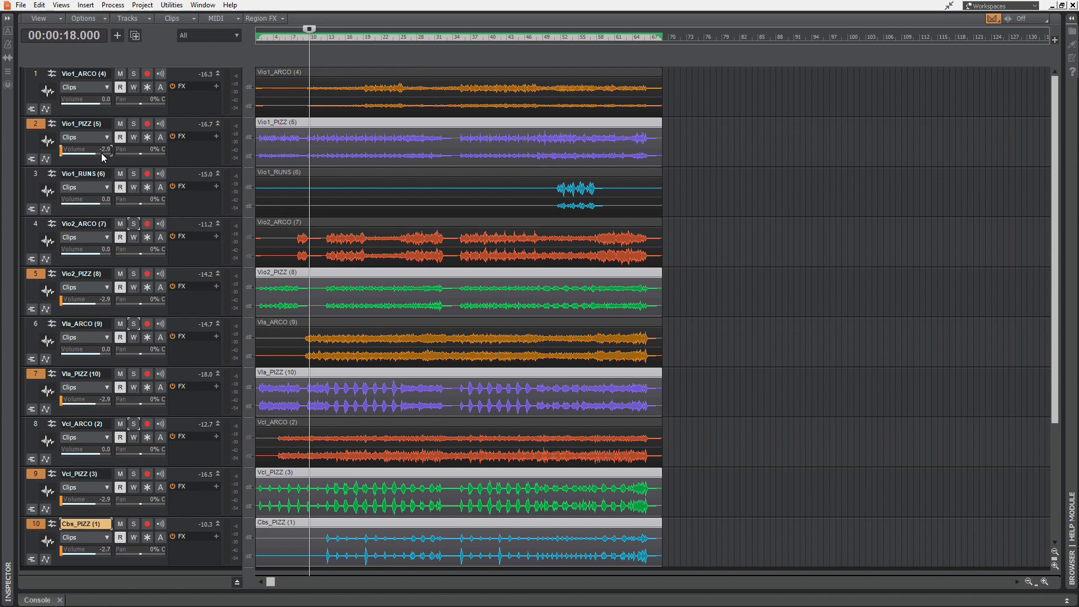
ctrl+click(102, 153)
double_click(101, 153)
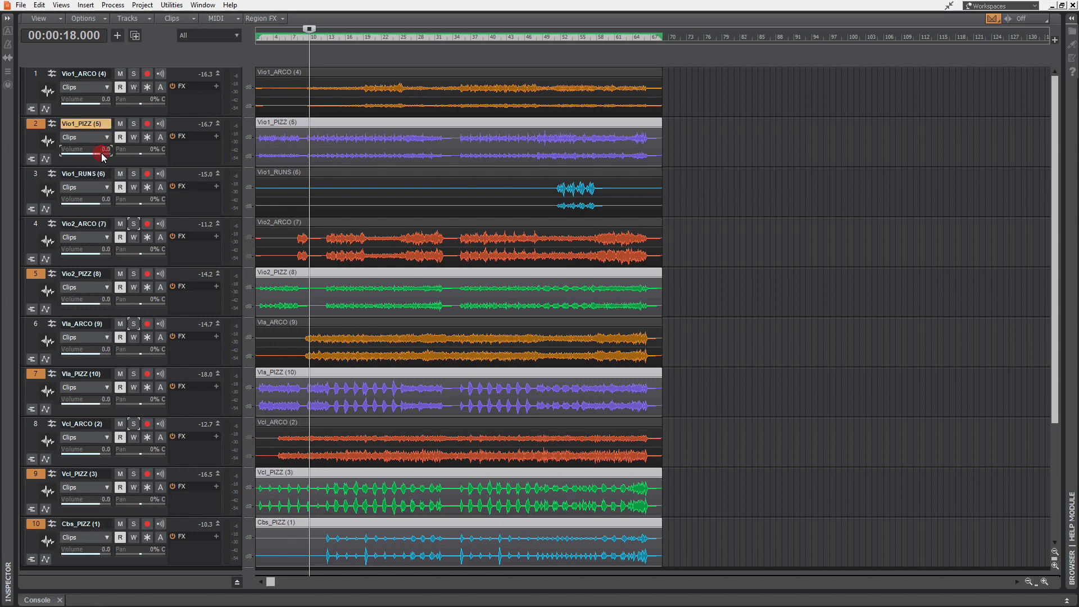
click(149, 153)
drag(150, 153, 148, 153)
double_click(150, 152)
Lower the PIZZ tracks' volume to -8.8, reset it to 0.0, then lower all five by 3.3 dB
drag(106, 151, 103, 153)
double_click(106, 152)
scroll(95, 152, up, 3)
mouse_move(107, 157)
drag(104, 301, 103, 300)
Scroll the Volume sliders down and up, bringing Vio1_PIZZ's volume to 3.9 dB
scroll(103, 301, down, 3)
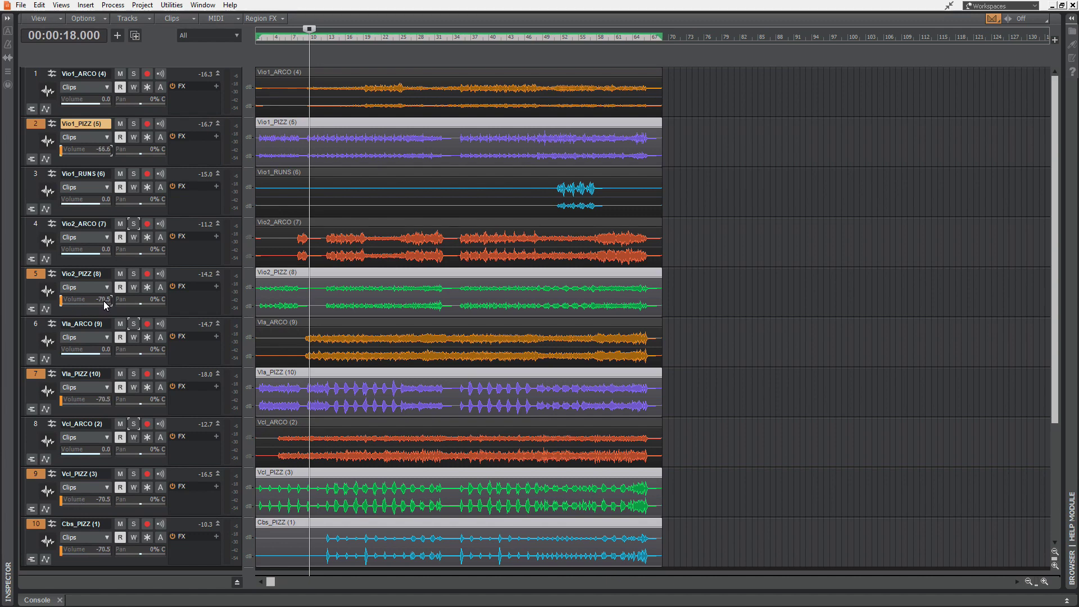
scroll(104, 301, down, 2)
scroll(104, 300, up, 1)
scroll(103, 300, down, 1)
scroll(103, 300, up, 5)
scroll(103, 300, up, 2)
Reset the other PIZZ tracks' volume to 0.0, then Vio1_PIZZ's volume from 3.9 to 0.0
double_click(96, 301)
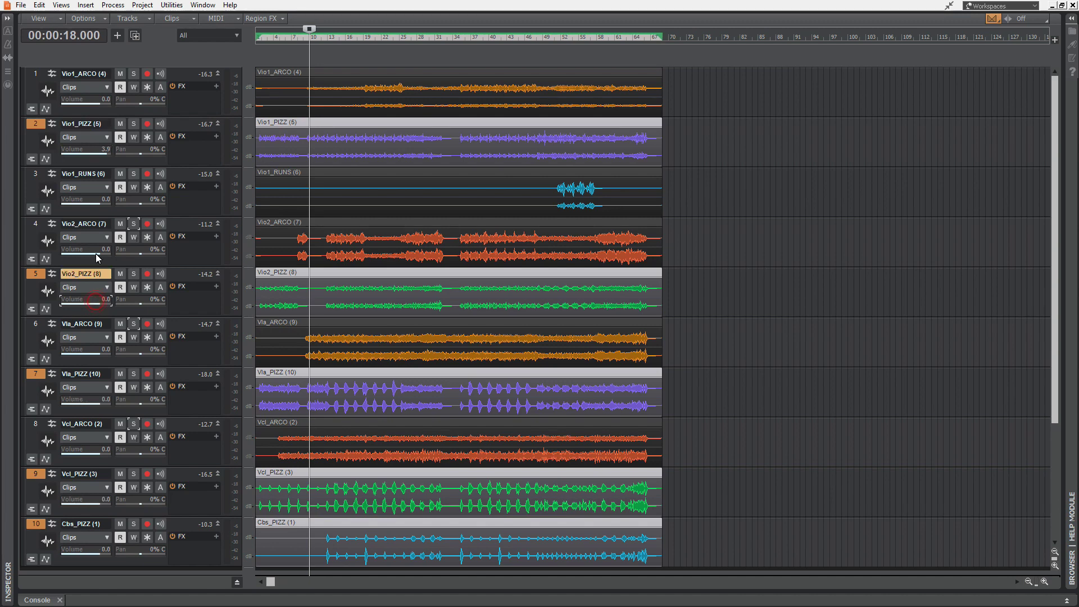
mouse_move(106, 155)
double_click(107, 156)
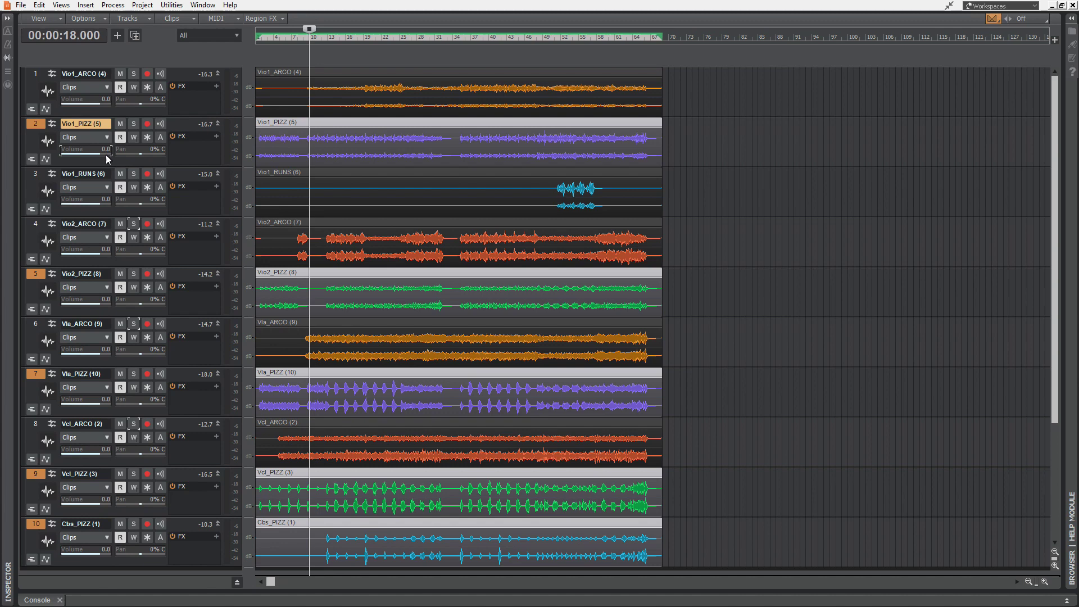
Clear the selection, return to 00:00:00.000, then solo tracks 2–6 and unsolo them all
click(702, 225)
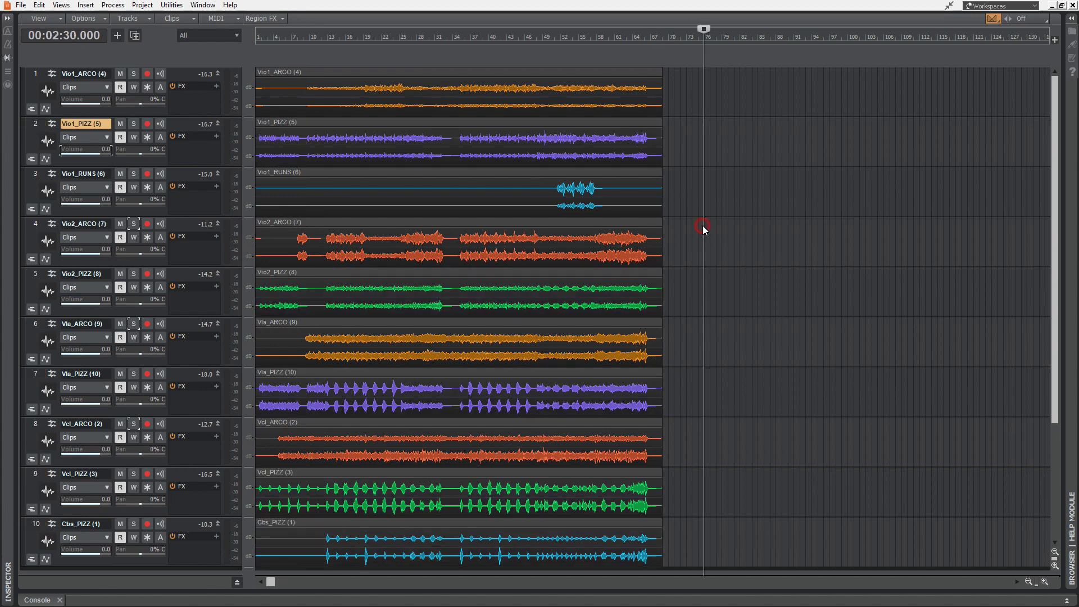
key(ctrl+Home)
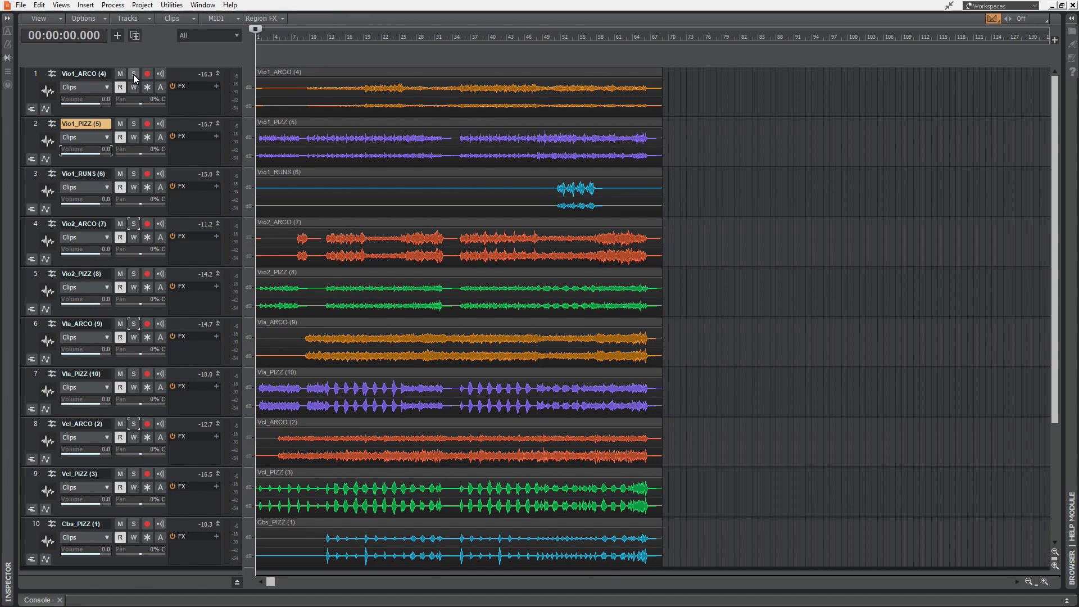
click(133, 125)
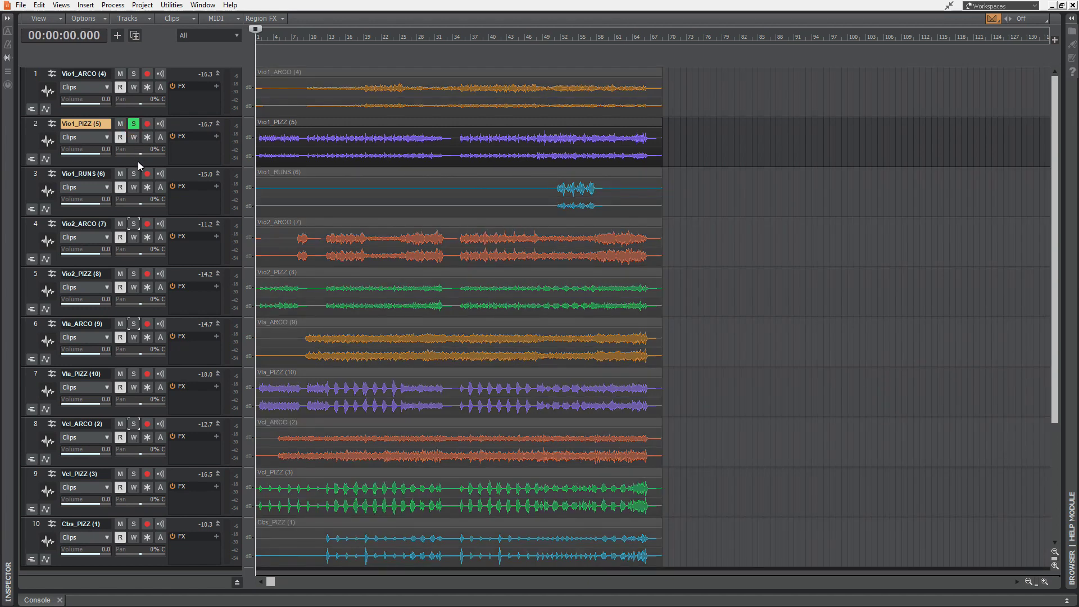
click(133, 174)
click(133, 223)
drag(144, 235, 161, 308)
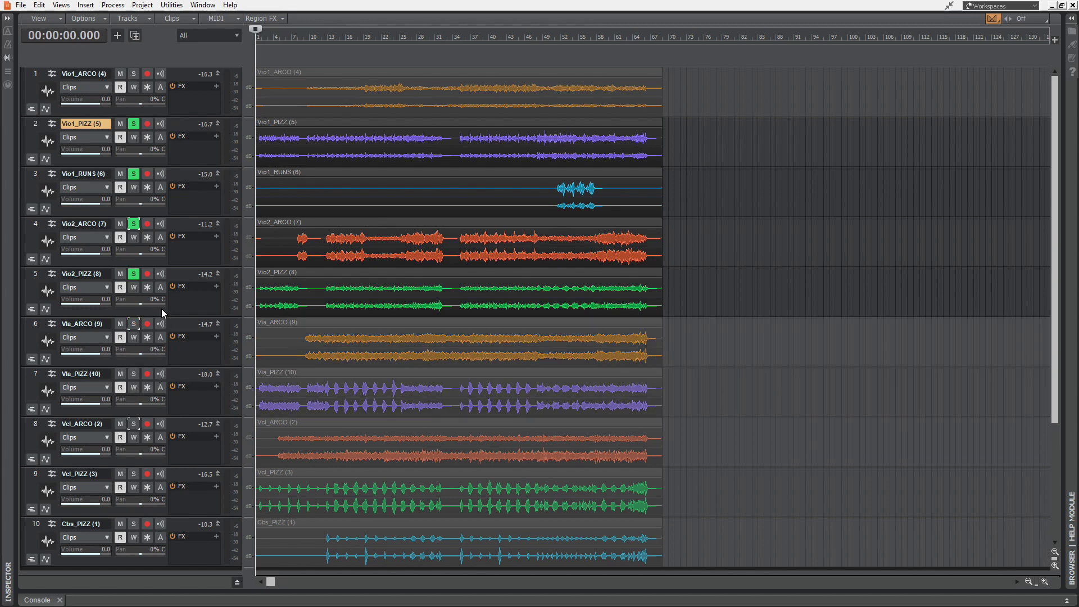
mouse_move(165, 271)
mouse_down()
mouse_move(147, 110)
mouse_move(126, 173)
mouse_move(116, 487)
mouse_move(120, 128)
mouse_up()
click(120, 124)
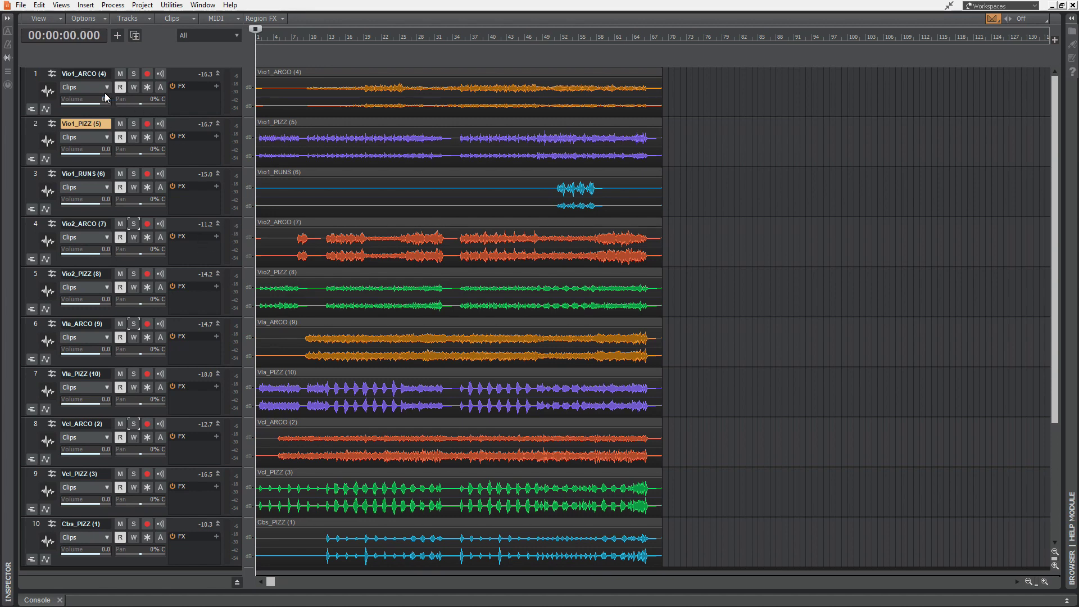
Select the Vio1_ARCO, Vio2_ARCO, Vla_ARCO and Vcl_ARCO tracks
click(31, 73)
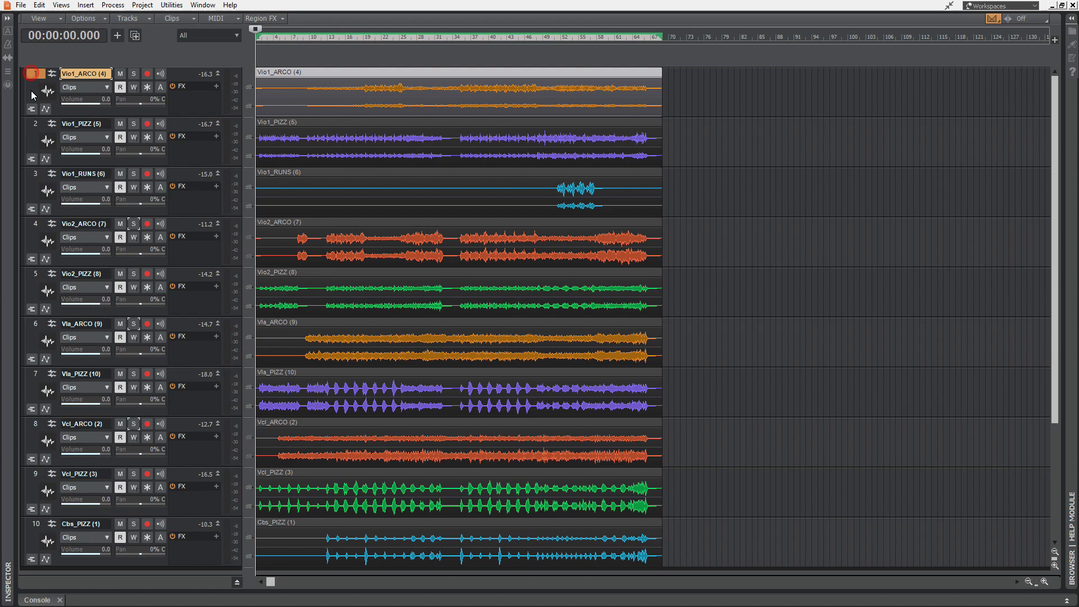
ctrl+click(36, 224)
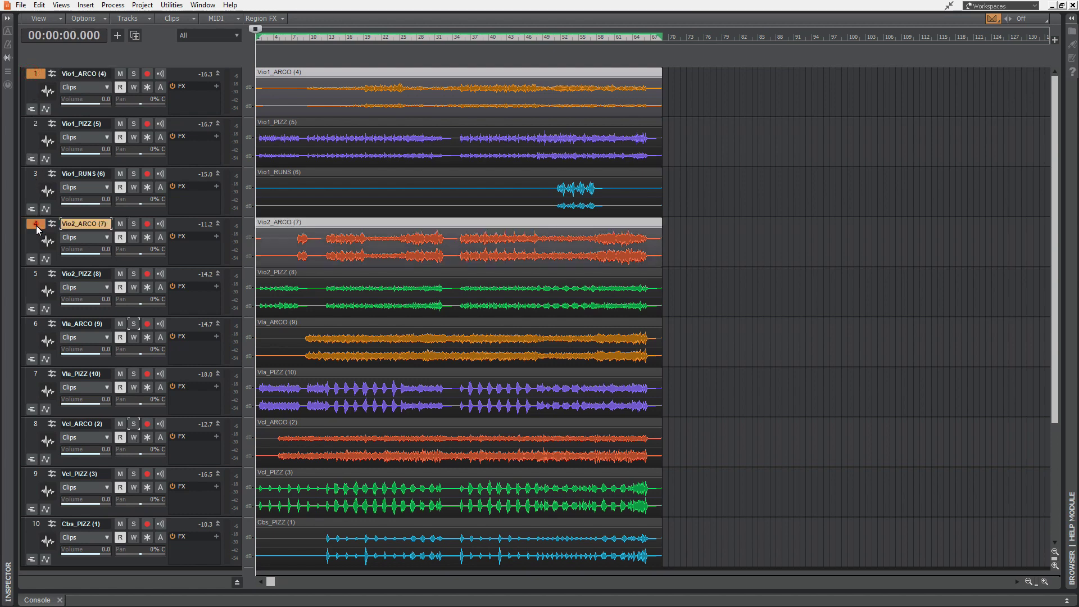
ctrl+click(35, 324)
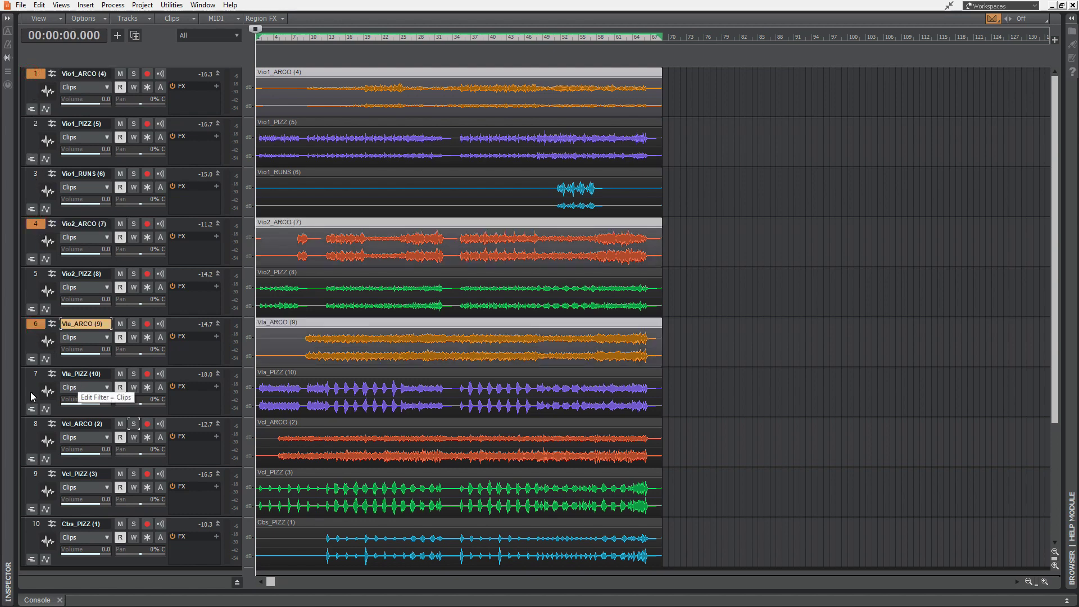
ctrl+click(35, 425)
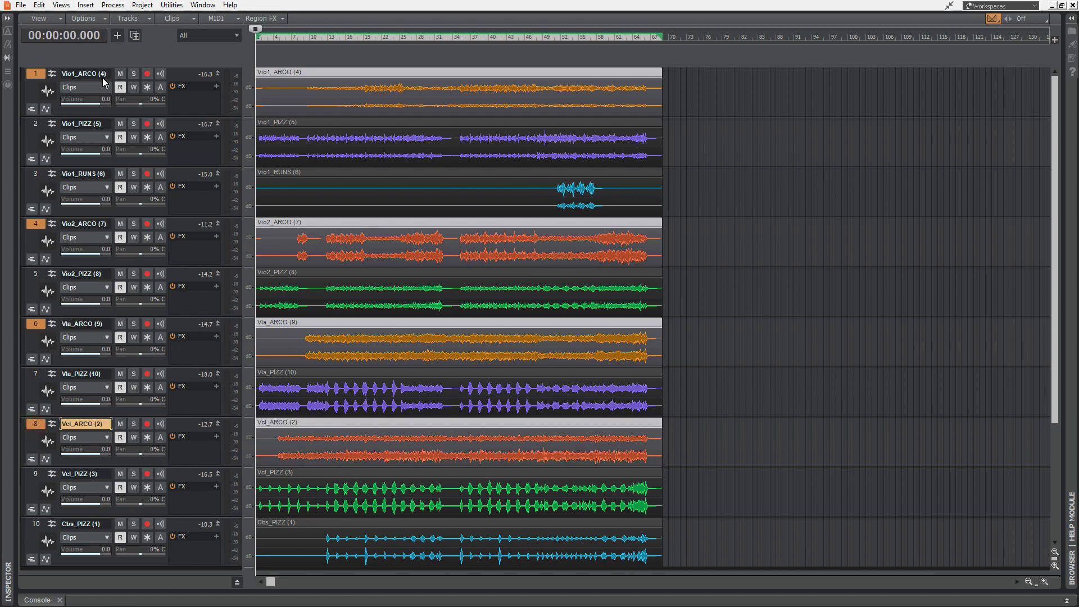
Assign the four selected tracks' Volume controls to group A
mouse_move(97, 99)
right_click(104, 104)
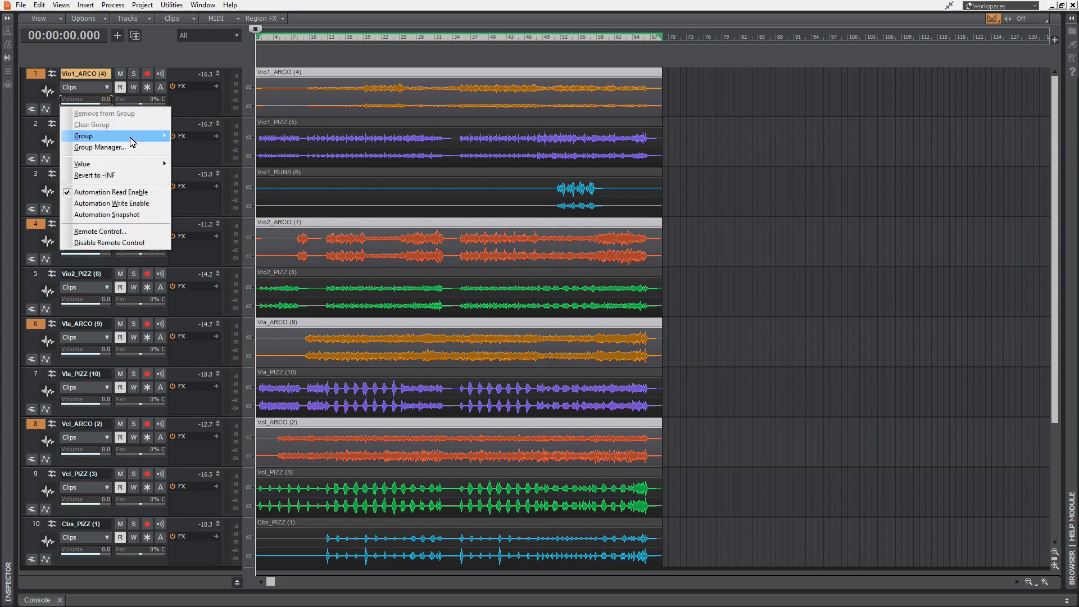
mouse_move(132, 138)
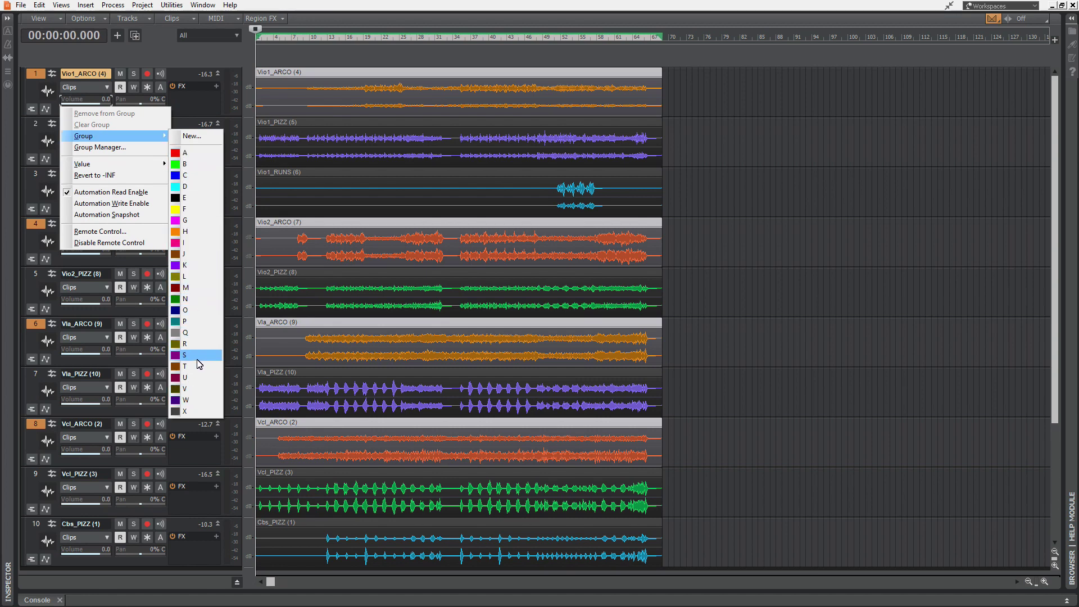
click(195, 153)
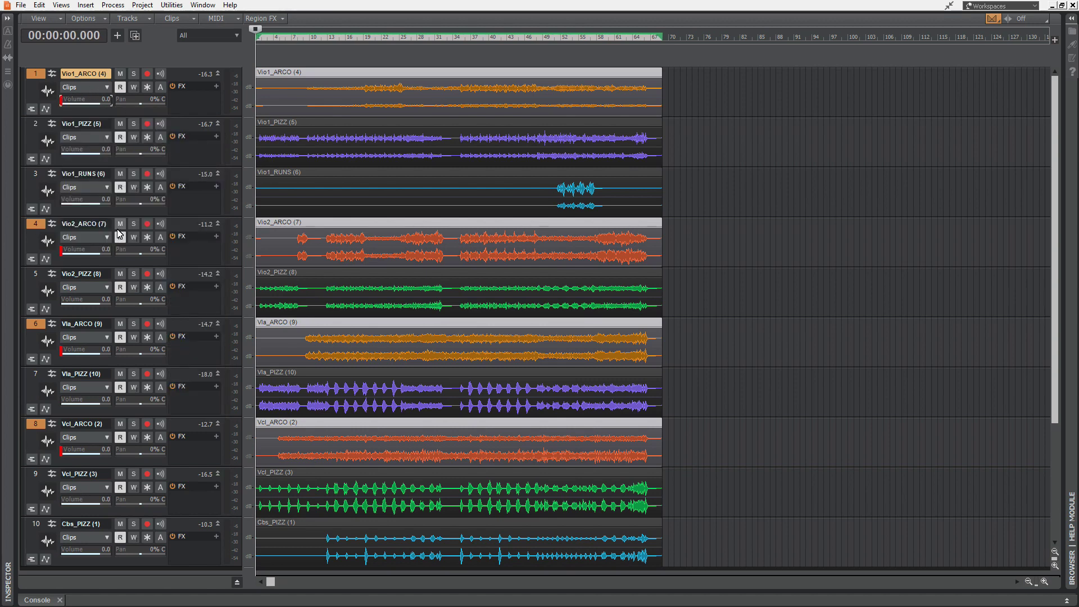
Lower Vio1_ARCO's grouped Volume slider so all four ARCO tracks settle at -3.2 dB
drag(107, 103, 101, 103)
scroll(102, 103, down, 8)
scroll(102, 99, down, 3)
scroll(102, 99, up, 5)
scroll(102, 99, up, 4)
scroll(103, 99, up, 7)
scroll(103, 100, down, 9)
scroll(102, 100, down, 1)
scroll(103, 102, up, 2)
scroll(100, 102, up, 5)
scroll(99, 107, up, 4)
scroll(96, 103, up, 2)
scroll(96, 103, up, 10)
scroll(97, 103, down, 10)
scroll(99, 103, up, 8)
scroll(98, 103, up, 6)
scroll(96, 103, down, 2)
scroll(97, 103, up, 2)
scroll(98, 103, up, 4)
scroll(98, 102, down, 5)
scroll(97, 104, down, 2)
scroll(100, 101, down, 2)
scroll(89, 103, up, 6)
scroll(90, 102, down, 1)
scroll(89, 103, down, 1)
scroll(96, 103, up, 2)
Open Group Manager for volume group A and switch it to custom value ranges
right_click(98, 103)
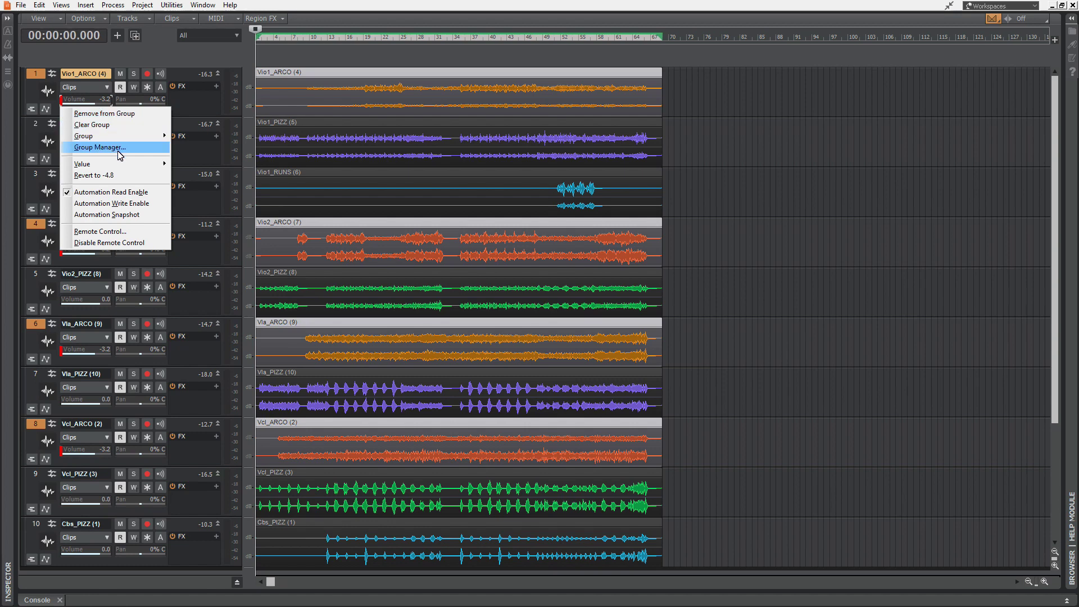
click(119, 150)
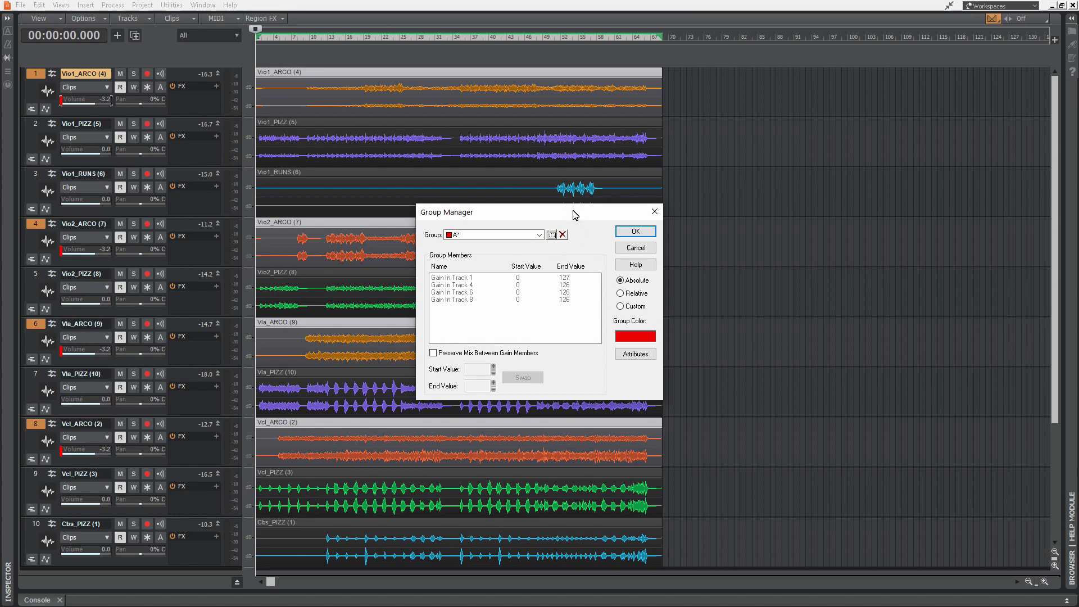
drag(575, 215, 611, 156)
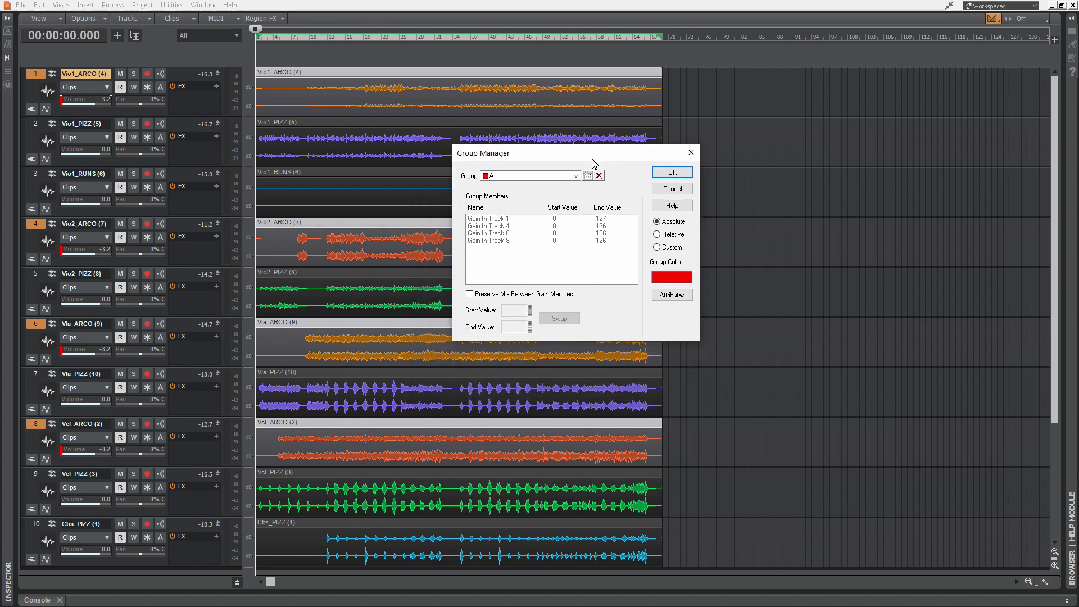
click(657, 247)
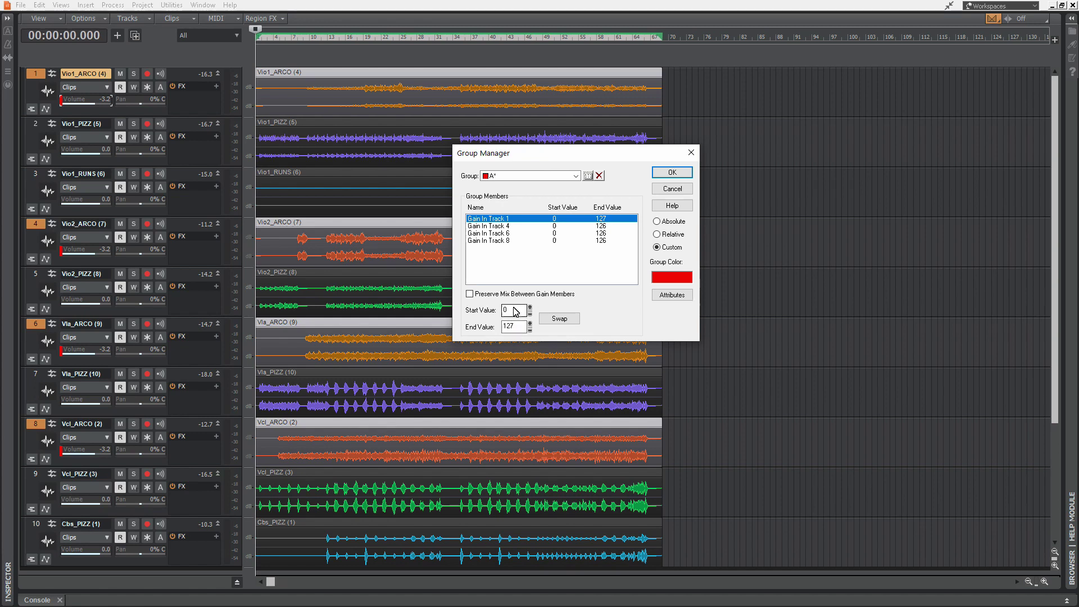
Give track 4's gain an inverted range, start 127 and end 0, and apply it
click(508, 226)
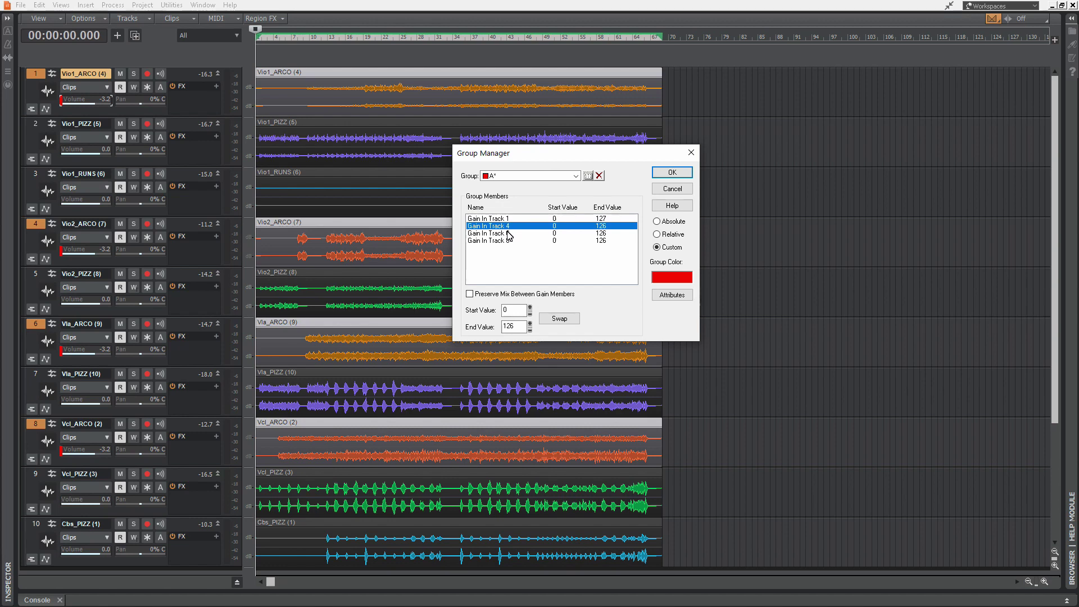
double_click(509, 310)
text(127)
double_click(513, 326)
text(0)
click(677, 177)
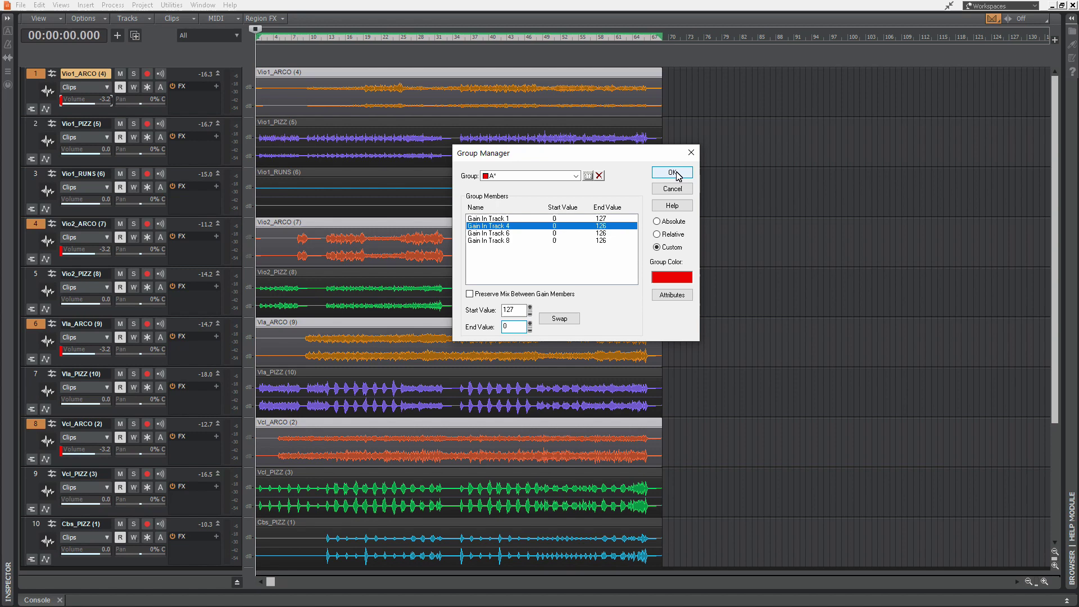
click(677, 173)
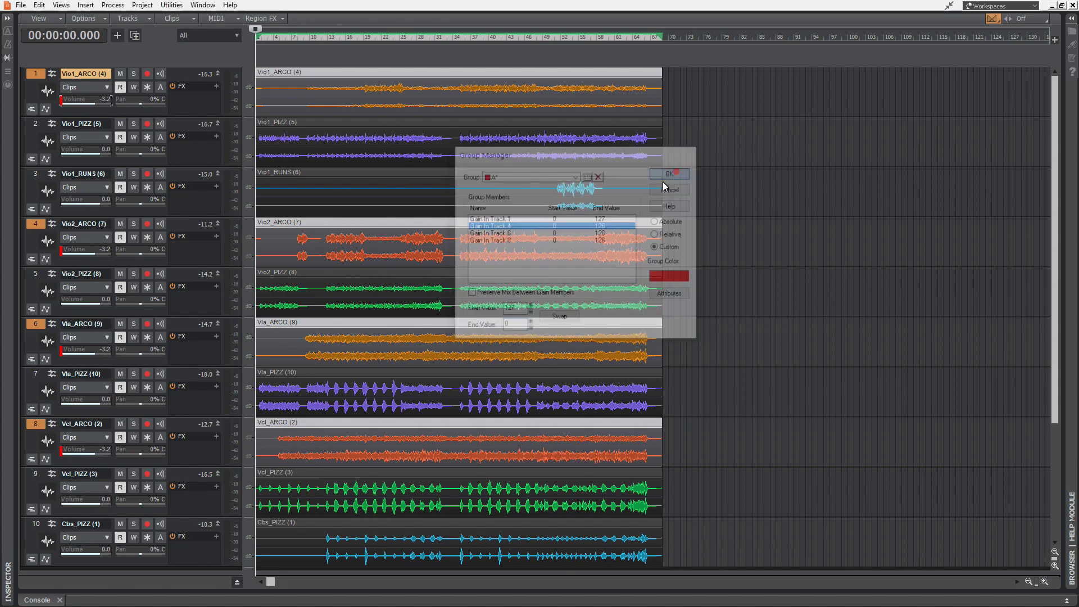
Test the group: Vio2_ARCO moves opposite the others, ending at -8.3 versus -9.1
scroll(106, 251, down, 6)
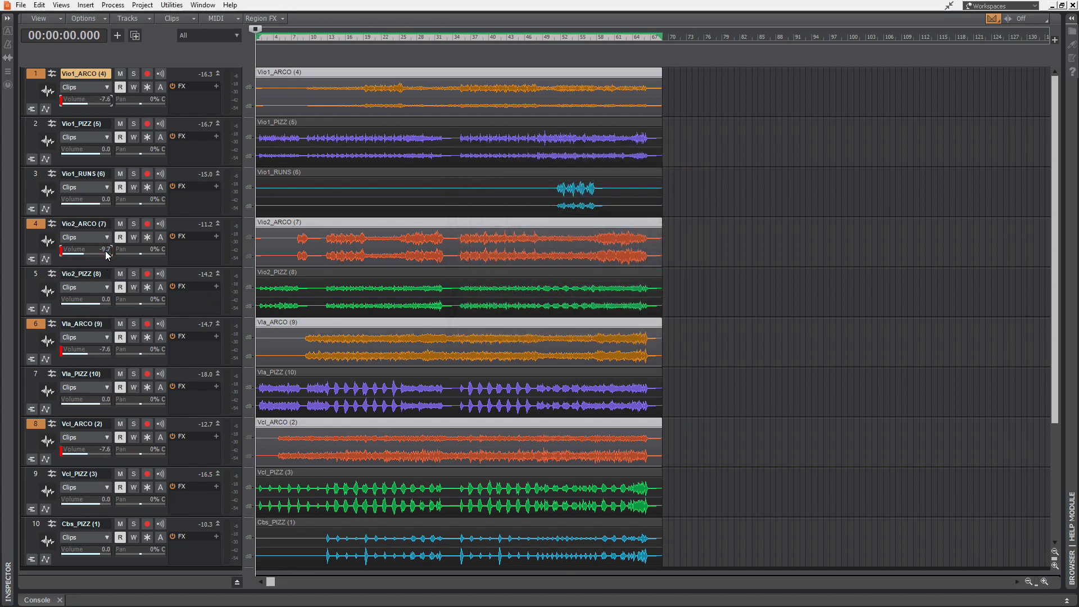
scroll(107, 251, up, 4)
scroll(107, 251, down, 5)
scroll(107, 250, down, 2)
scroll(107, 249, up, 4)
scroll(107, 251, up, 1)
scroll(107, 251, down, 1)
In group A's Group Manager, set track 4's gain to Start Value 0 and End Value 127
right_click(102, 256)
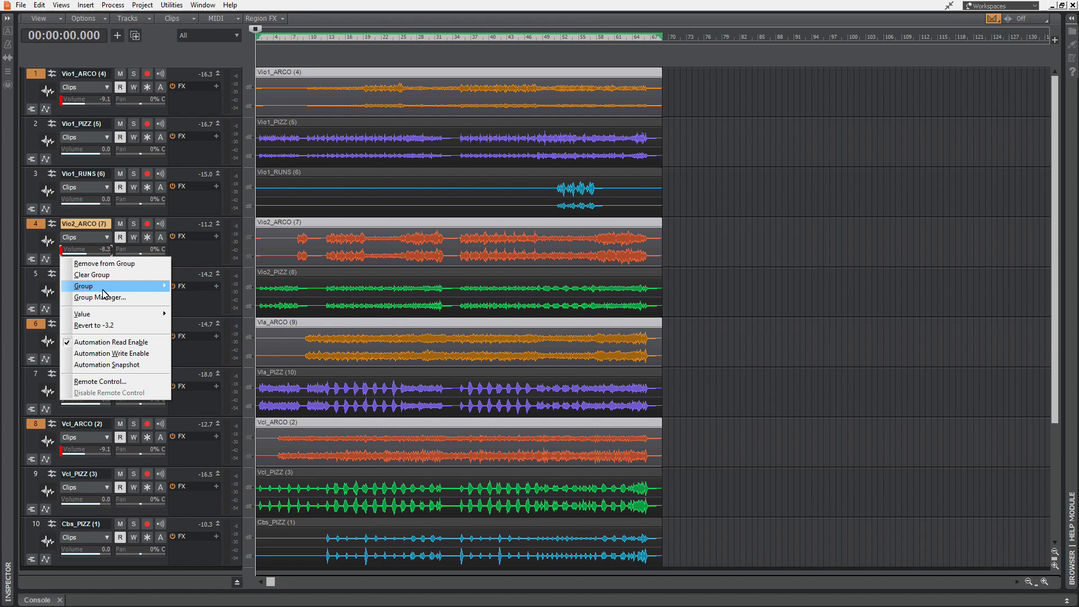
mouse_move(104, 290)
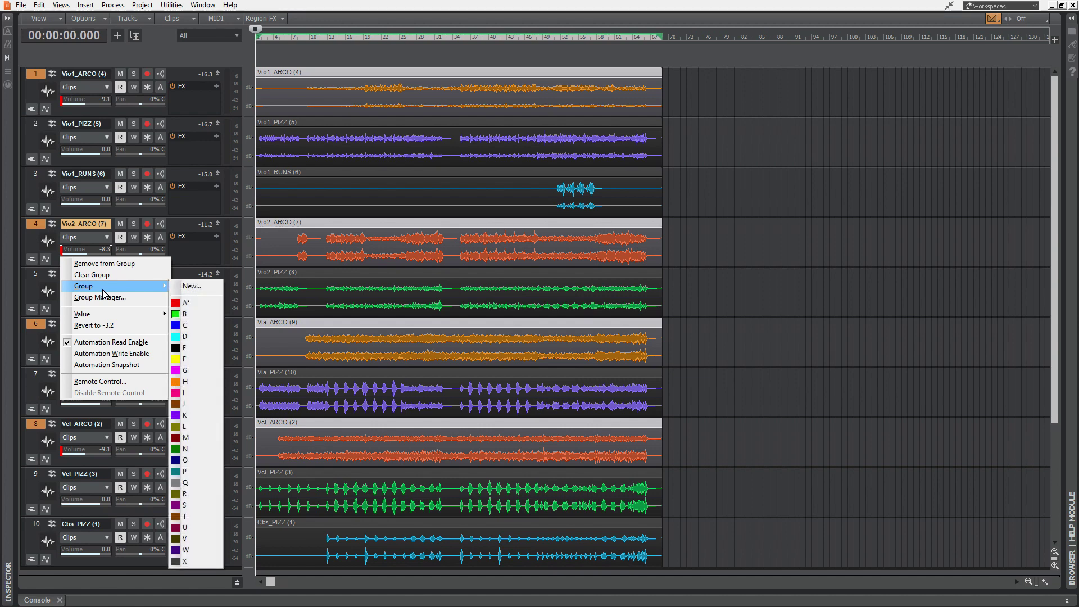
click(105, 298)
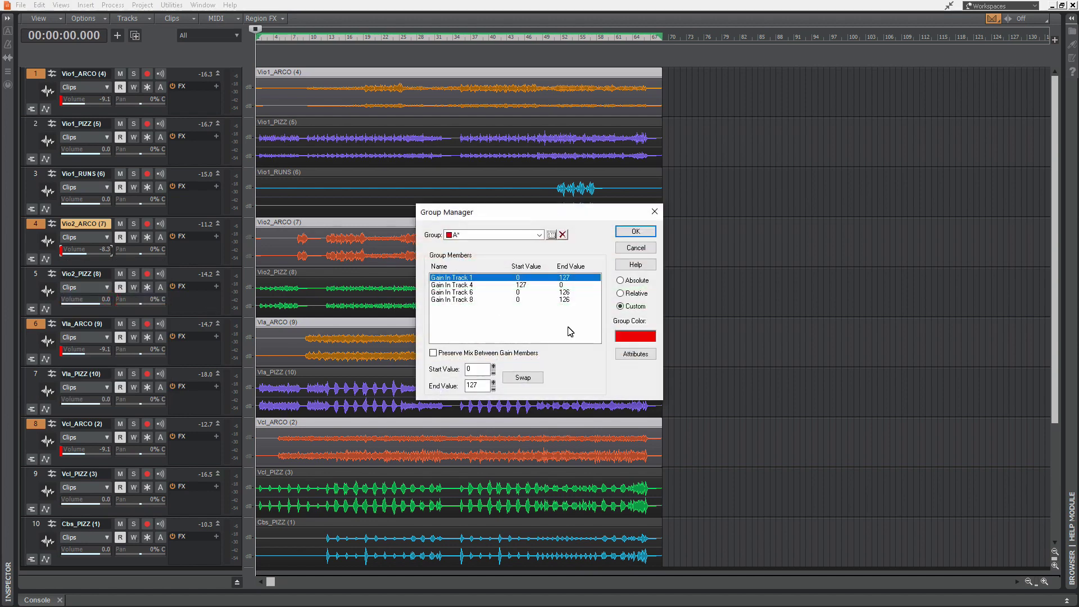
click(472, 285)
click(465, 372)
double_click(466, 371)
text(0)
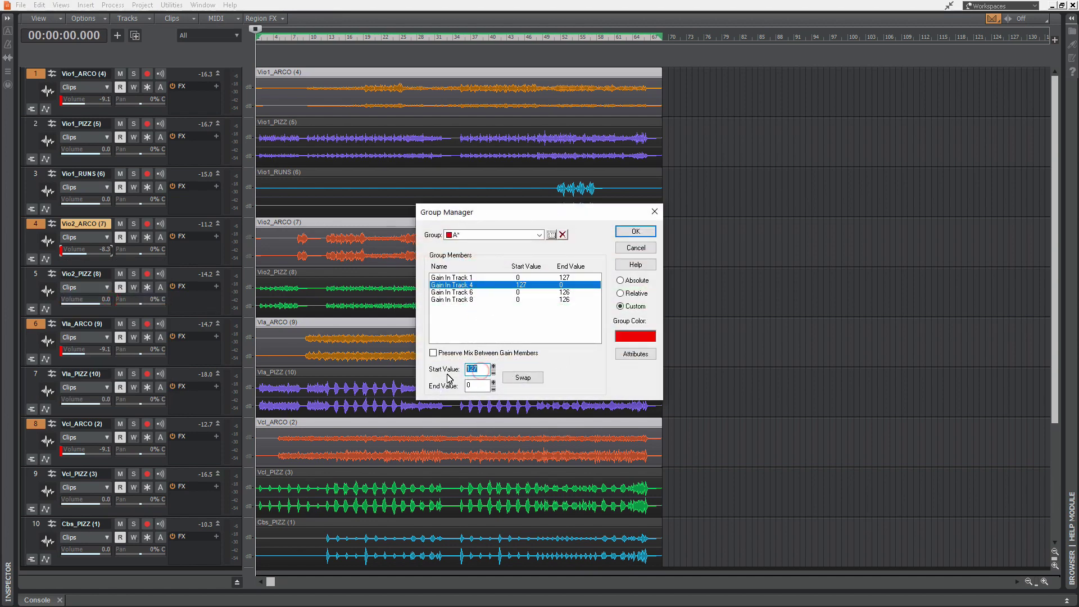
double_click(472, 386)
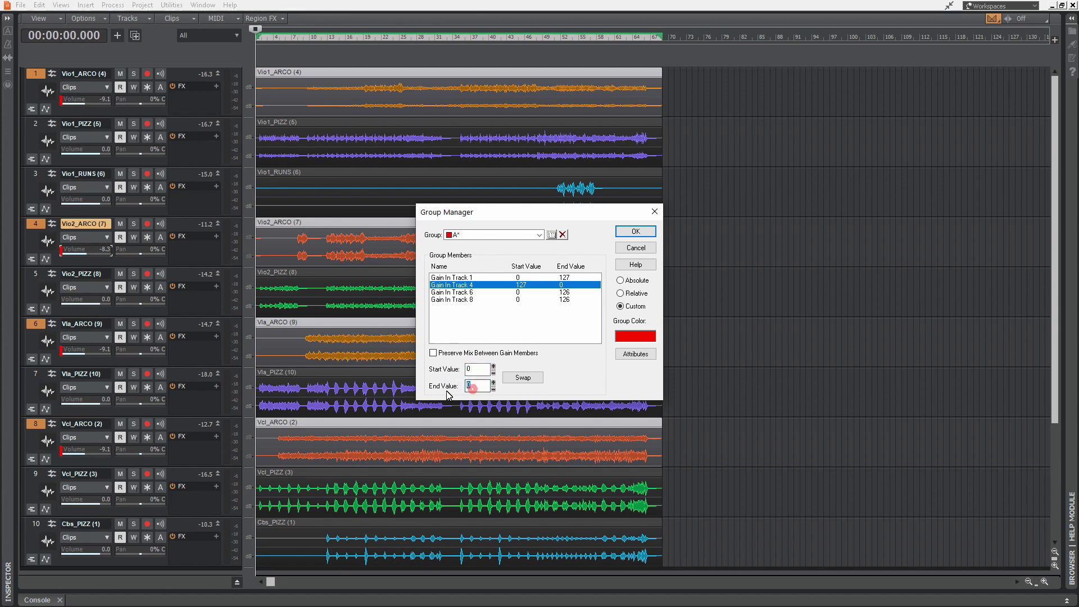
text(127)
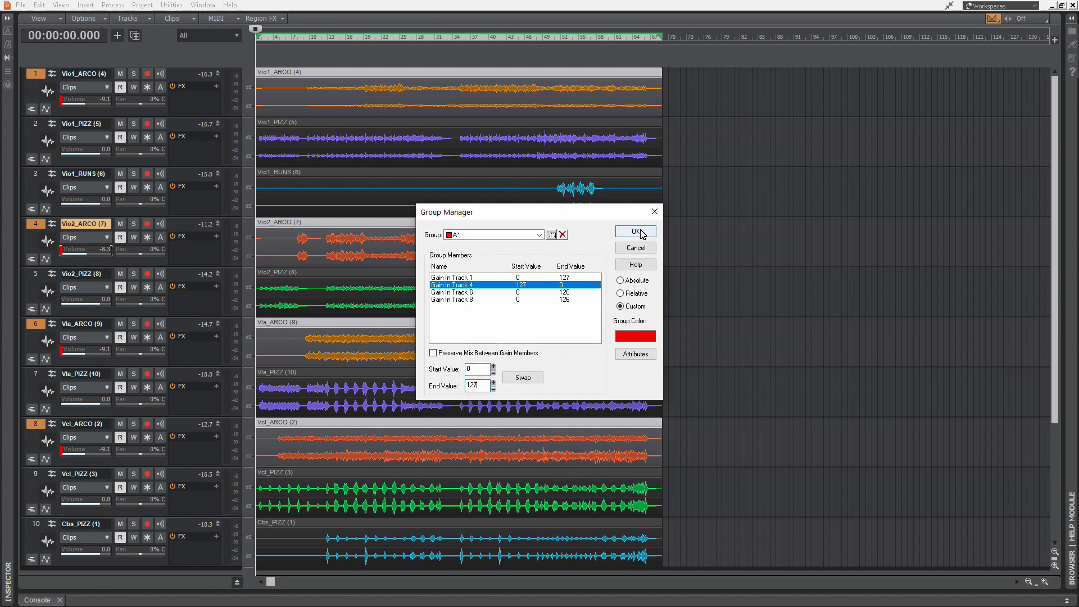
click(640, 232)
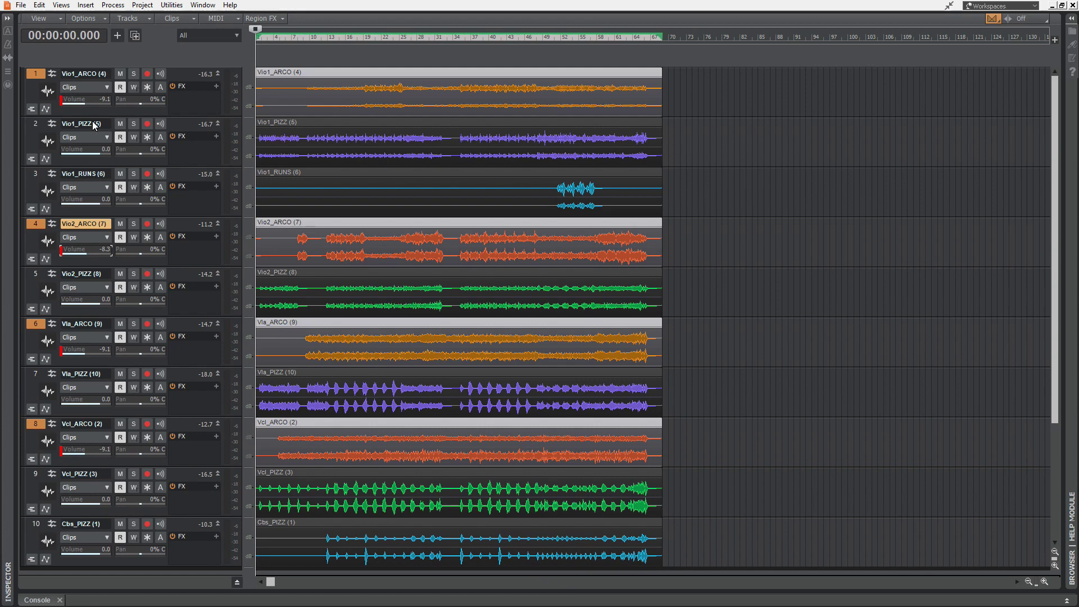
Reset Vio1_ARCO and Vcl_ARCO volumes to 0.0, then clear the volume group
double_click(101, 100)
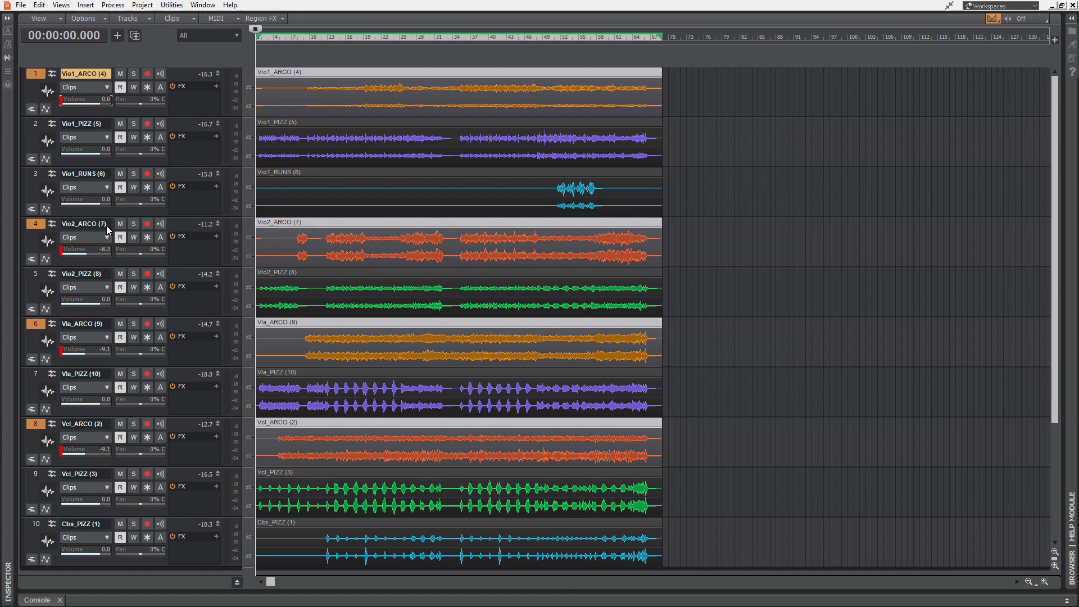
double_click(104, 453)
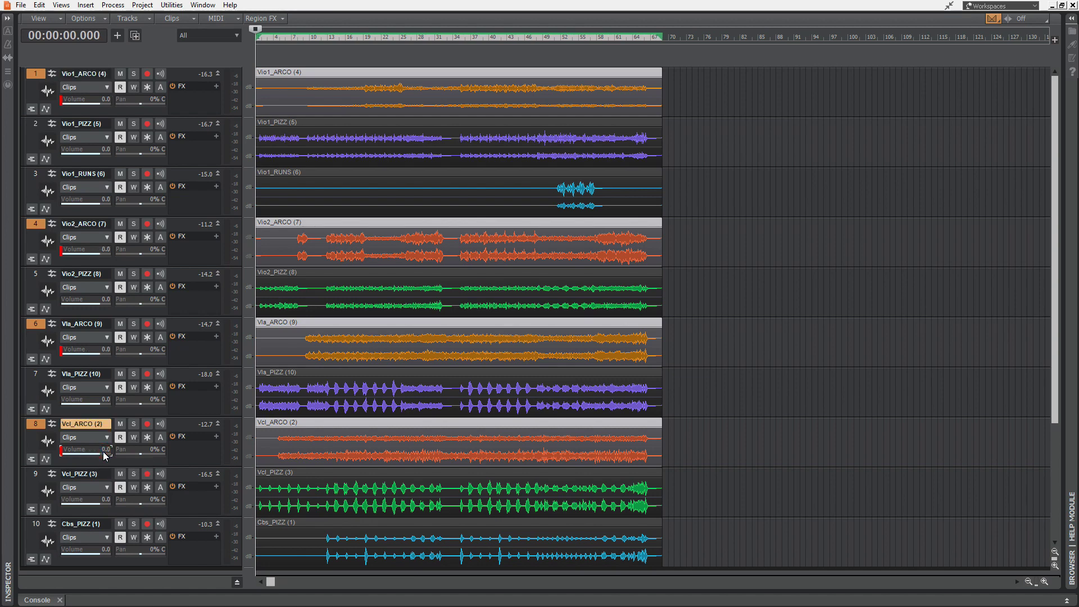
right_click(99, 103)
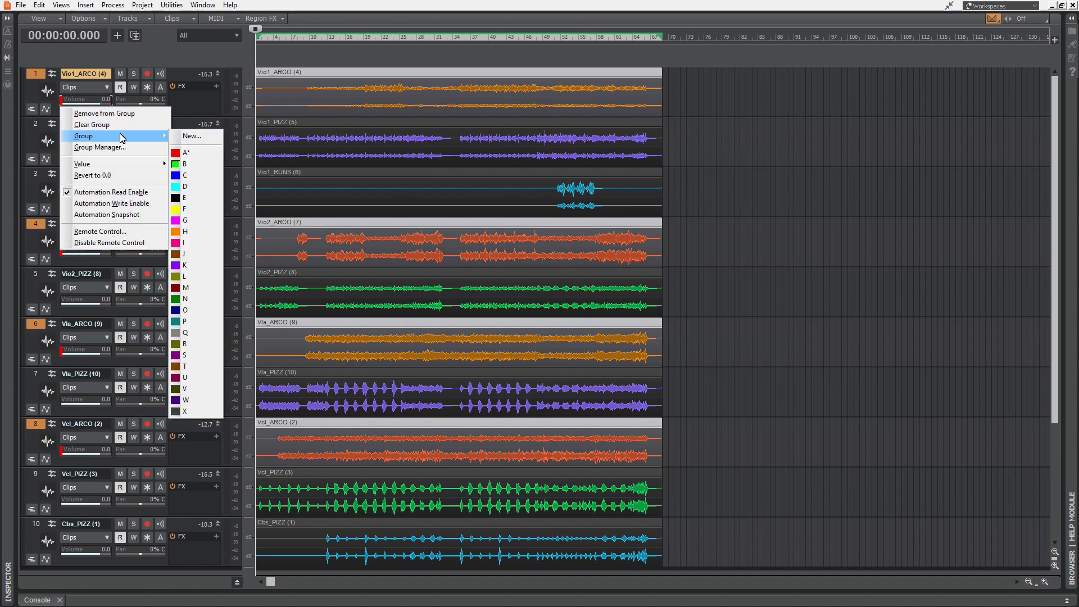
click(116, 125)
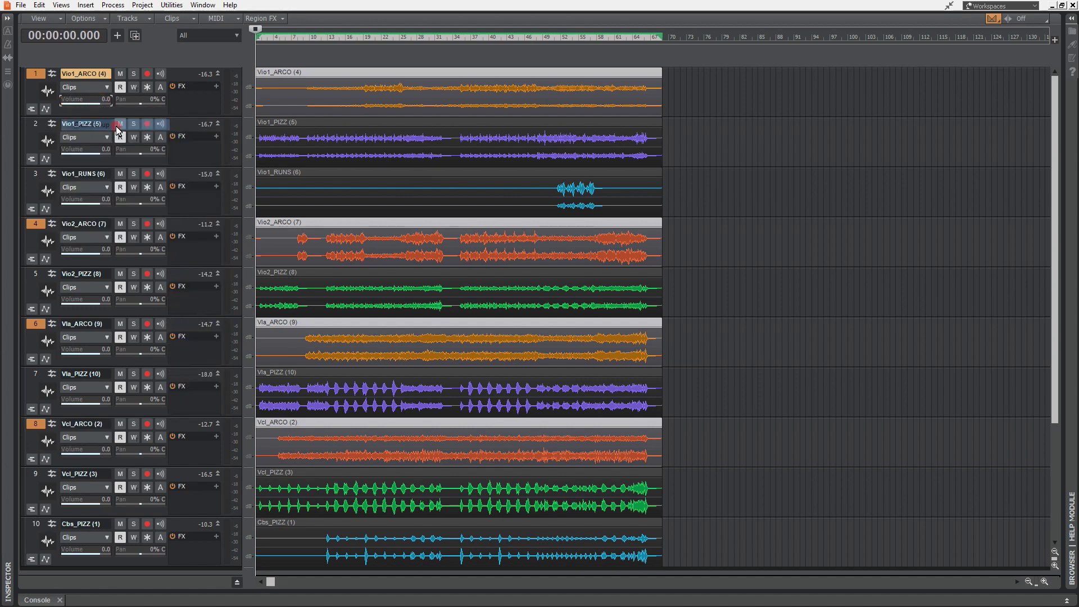
Assign Vio1_PIZZ's volume to remote control by learning MIDI controller 1 from the mod wheel
right_click(97, 155)
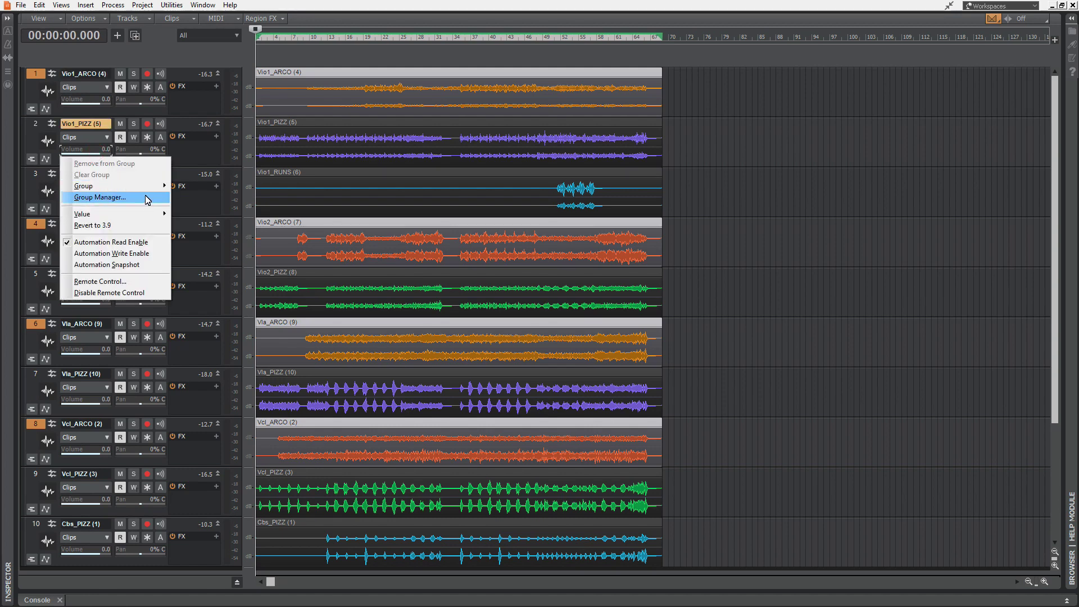
click(100, 283)
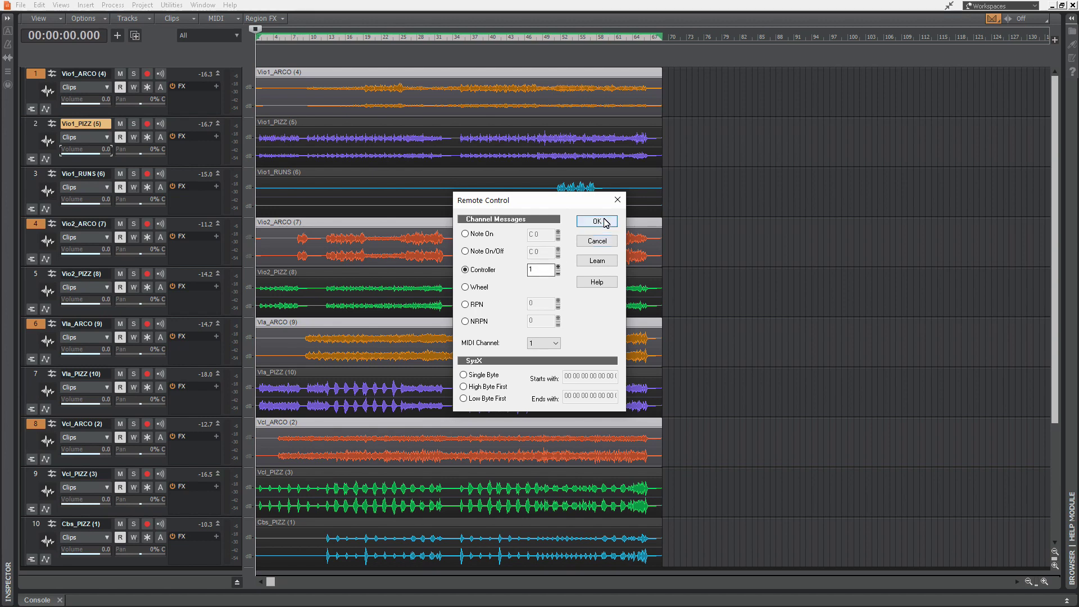
click(597, 261)
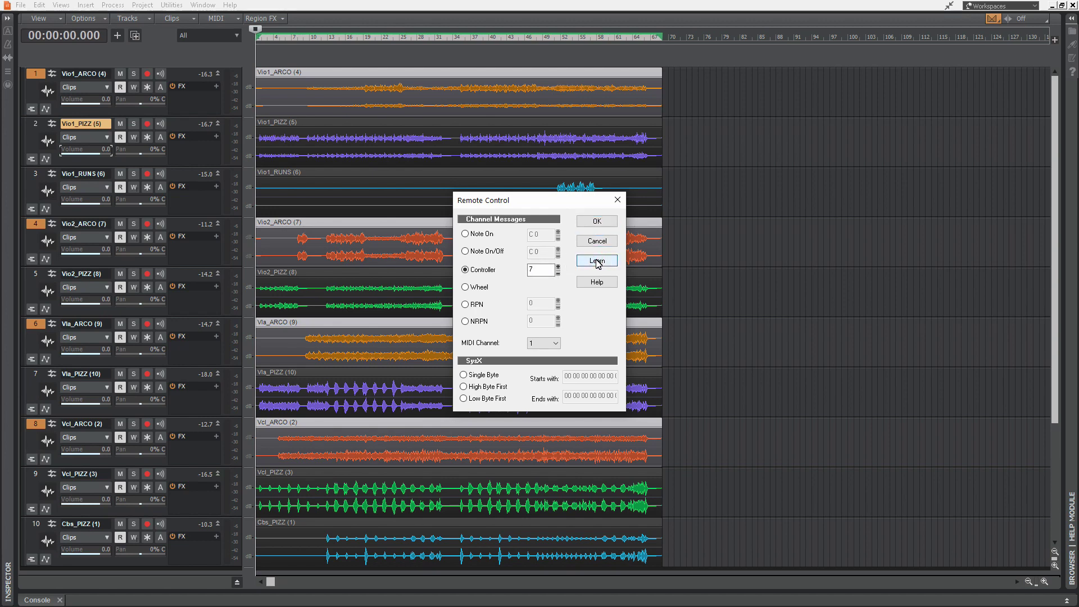
click(596, 262)
click(597, 262)
click(597, 262)
click(597, 221)
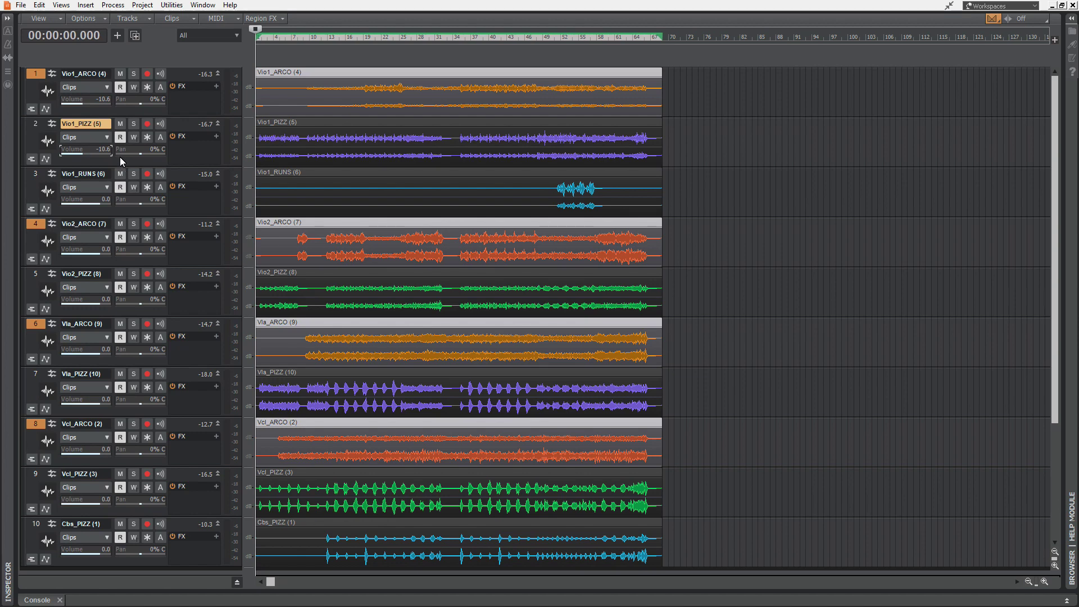
Change Vio1_ARCO's volume Remote Control assignment to a controller message and confirm
mouse_move(93, 102)
right_click(94, 105)
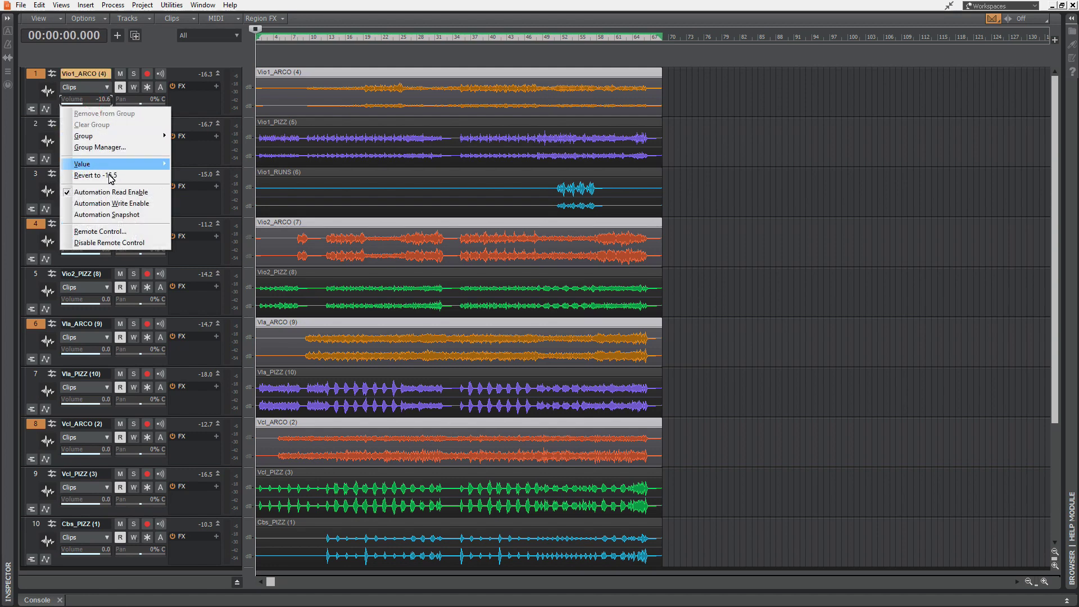
click(121, 236)
click(466, 269)
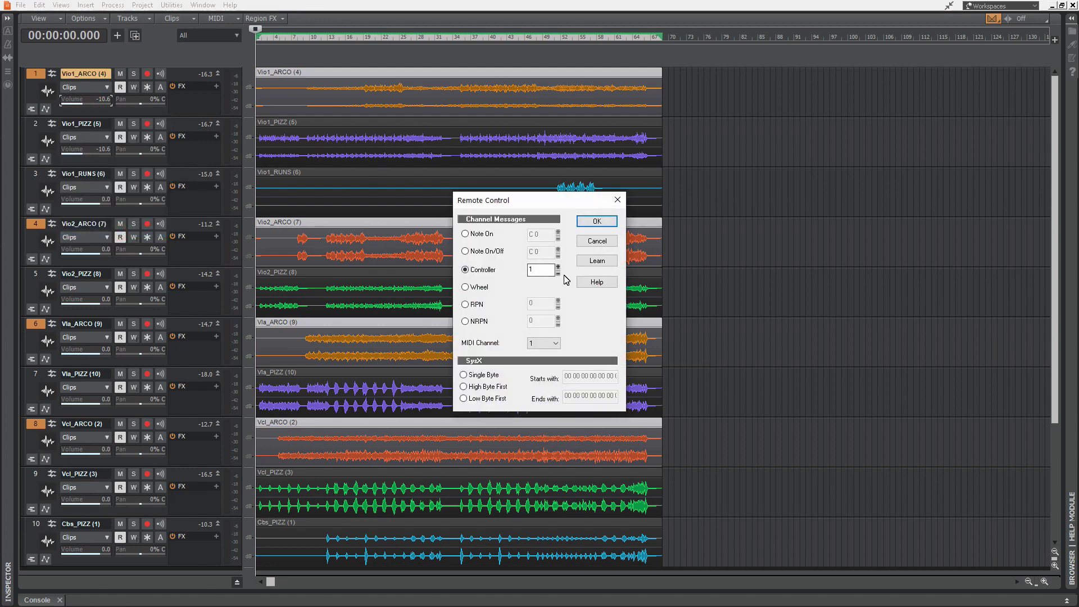
click(597, 221)
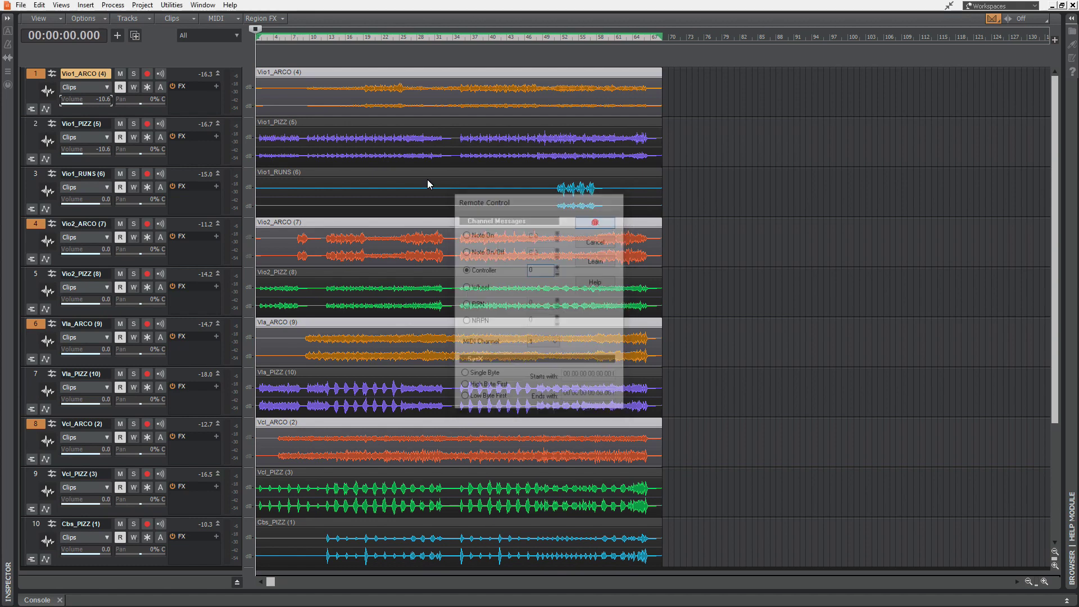
Reset Vio1_ARCO's volume slider to 0.0
double_click(96, 99)
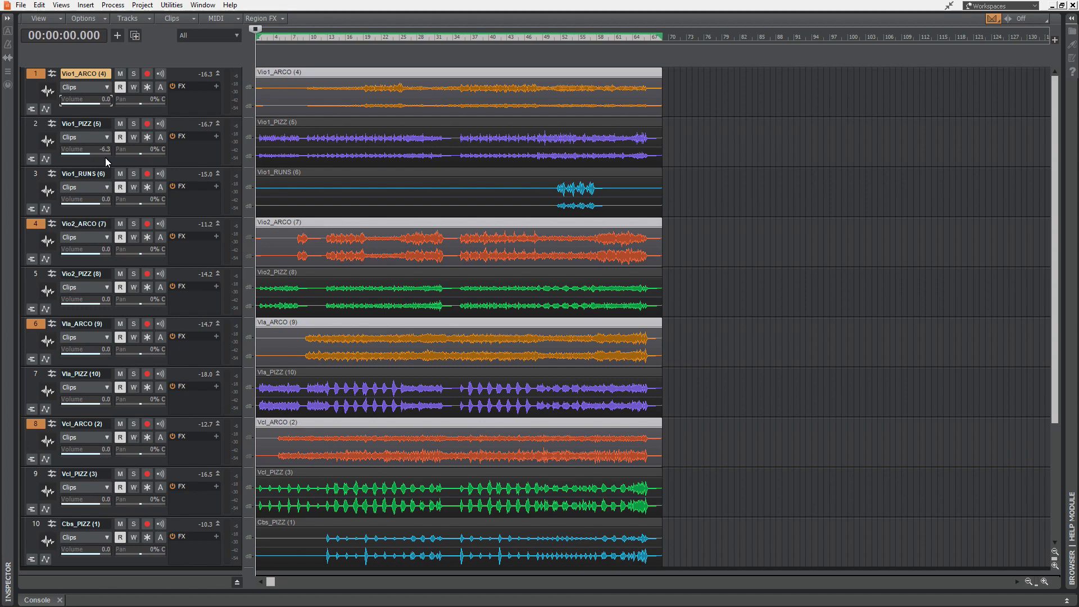
scroll(101, 151, up, 3)
scroll(101, 151, up, 6)
Write-enable and solo Vio1_PIZZ, then record its volume automation during playback
click(134, 137)
click(133, 124)
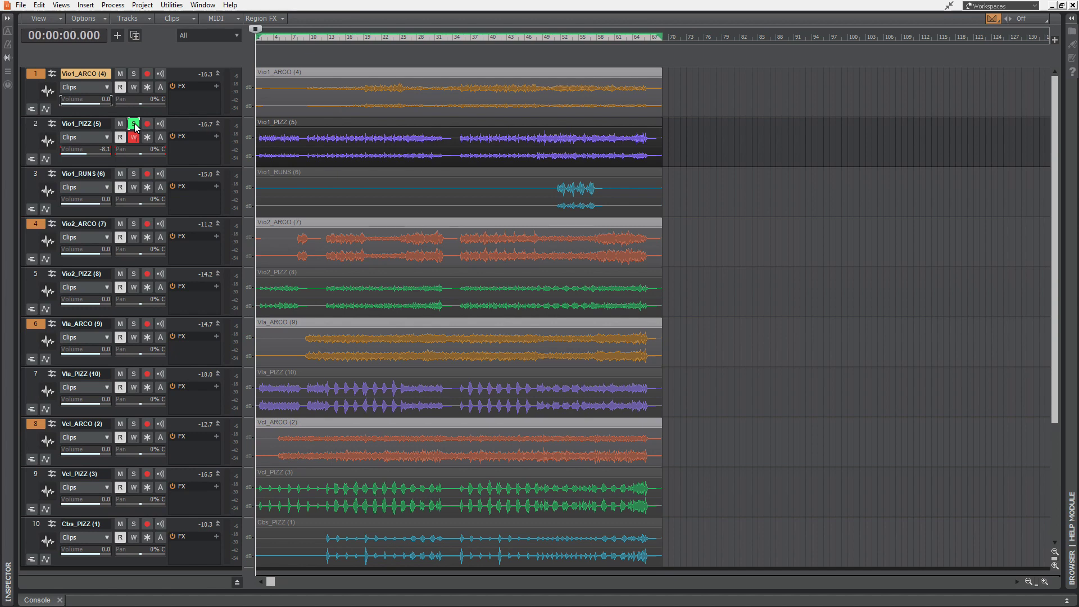
key(space)
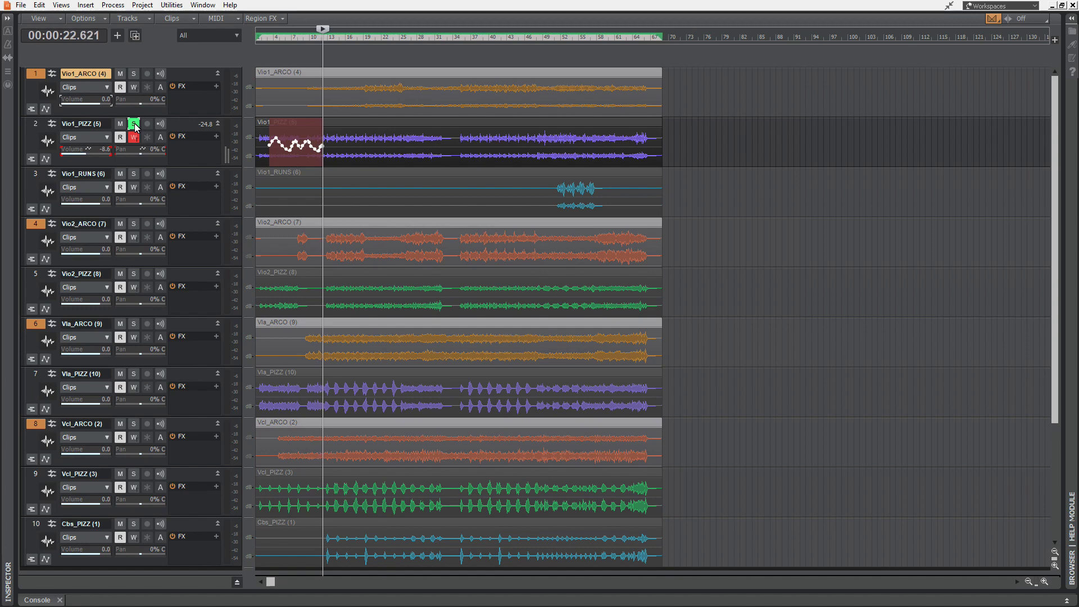
key(space)
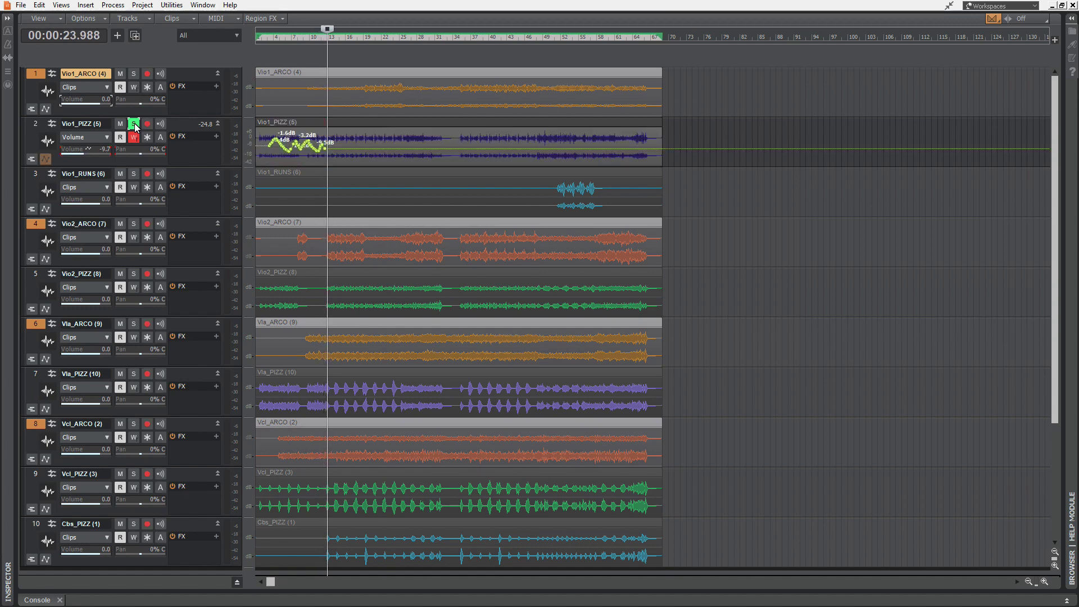
scroll(312, 168, up, 4)
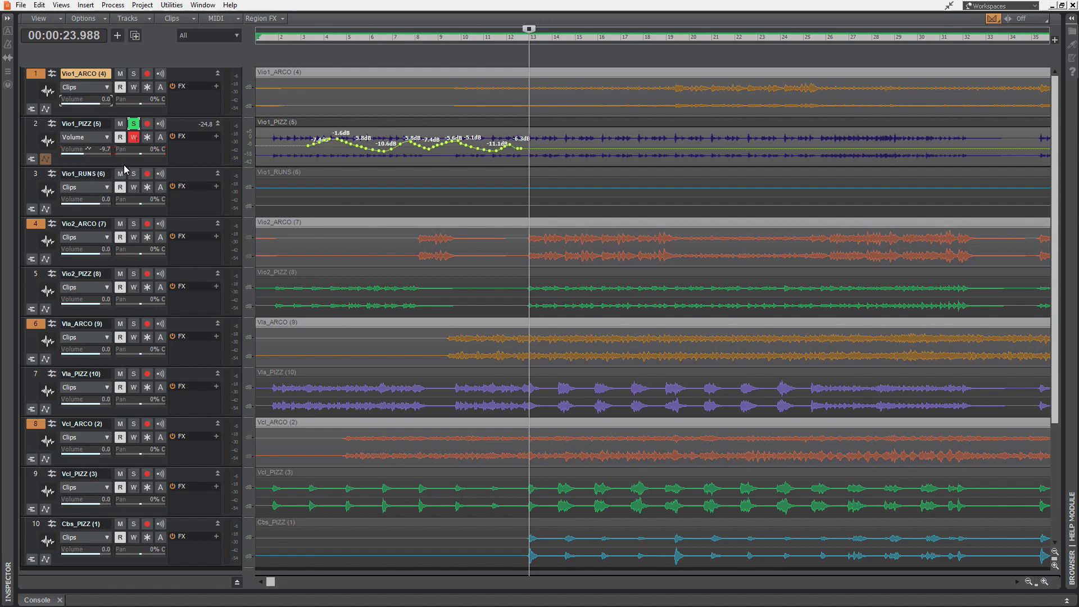
Show clips, disable Vio1_PIZZ automation writing, unsolo it, and play from the project start
click(46, 159)
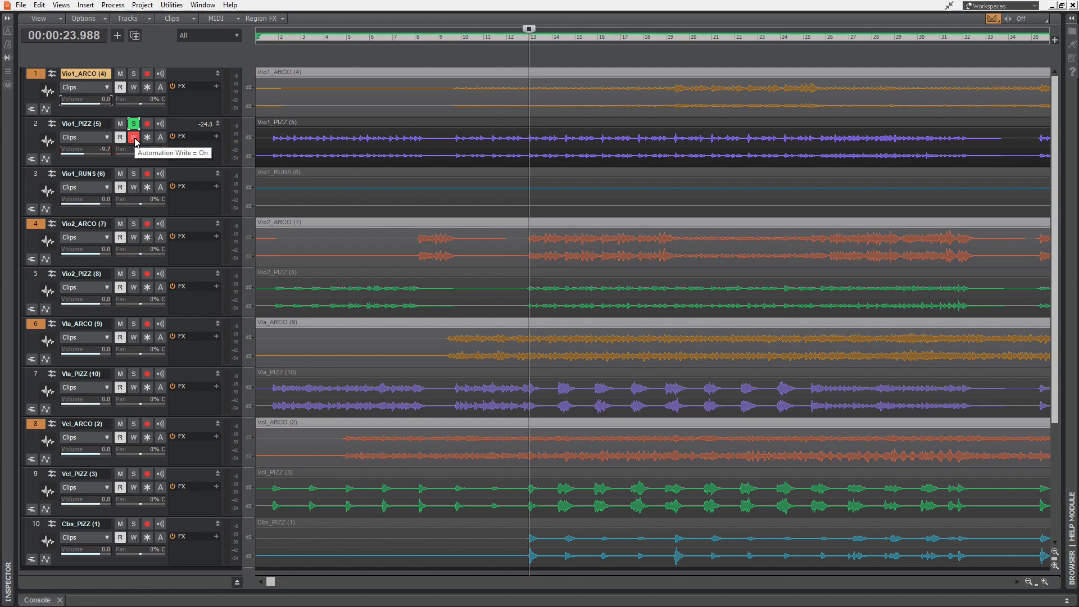
click(135, 139)
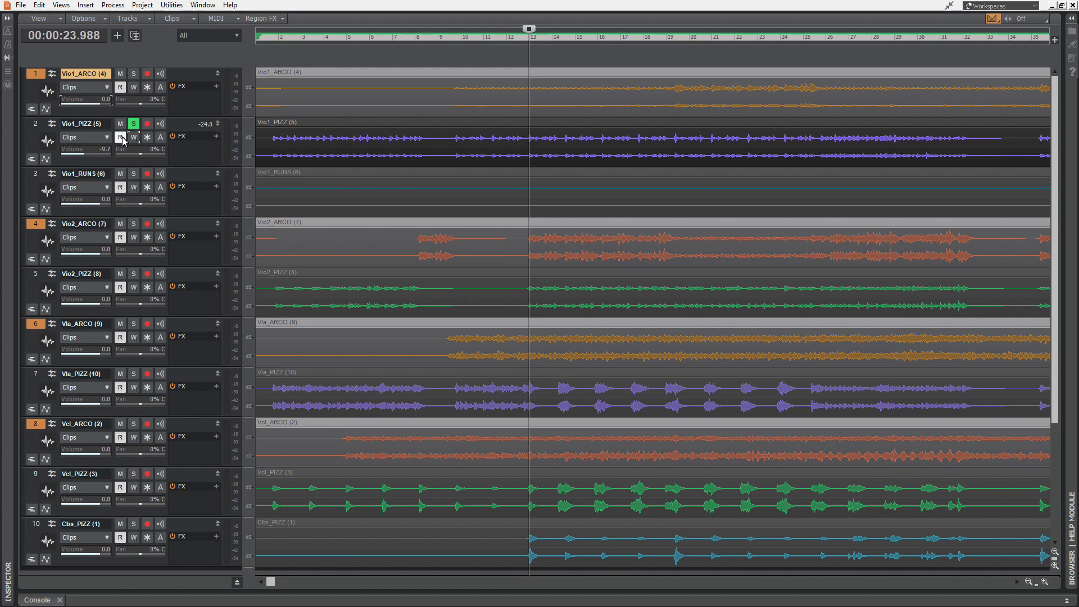
key(w)
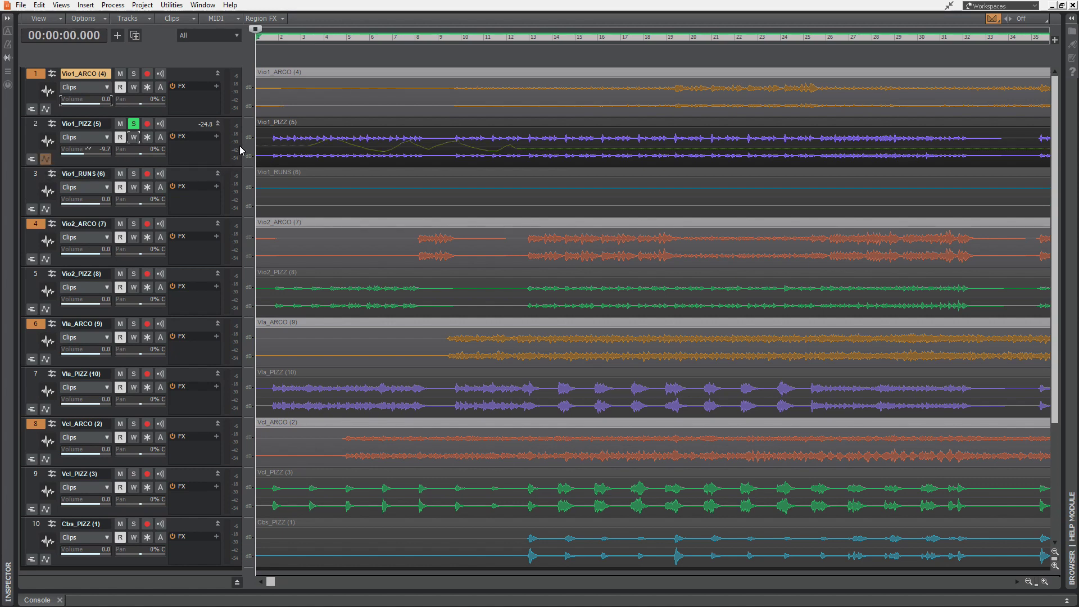
click(134, 124)
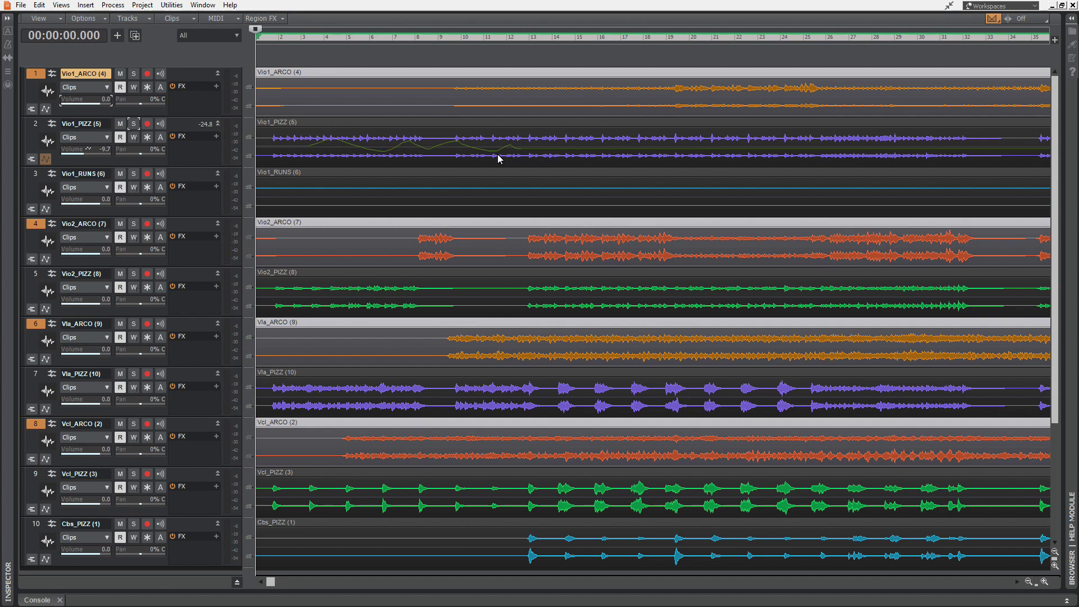
key(space)
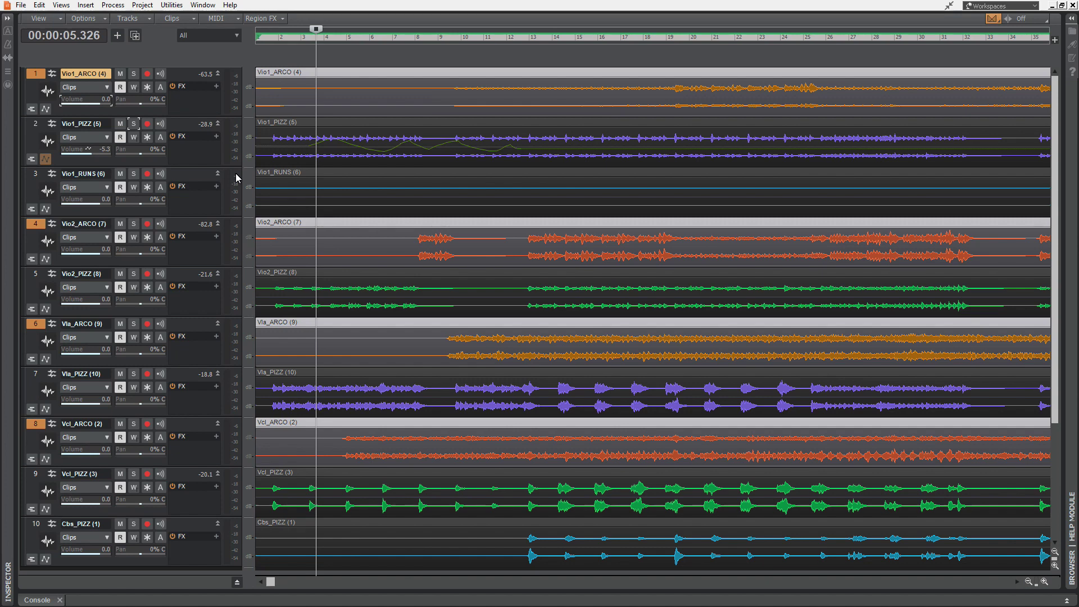
key(space)
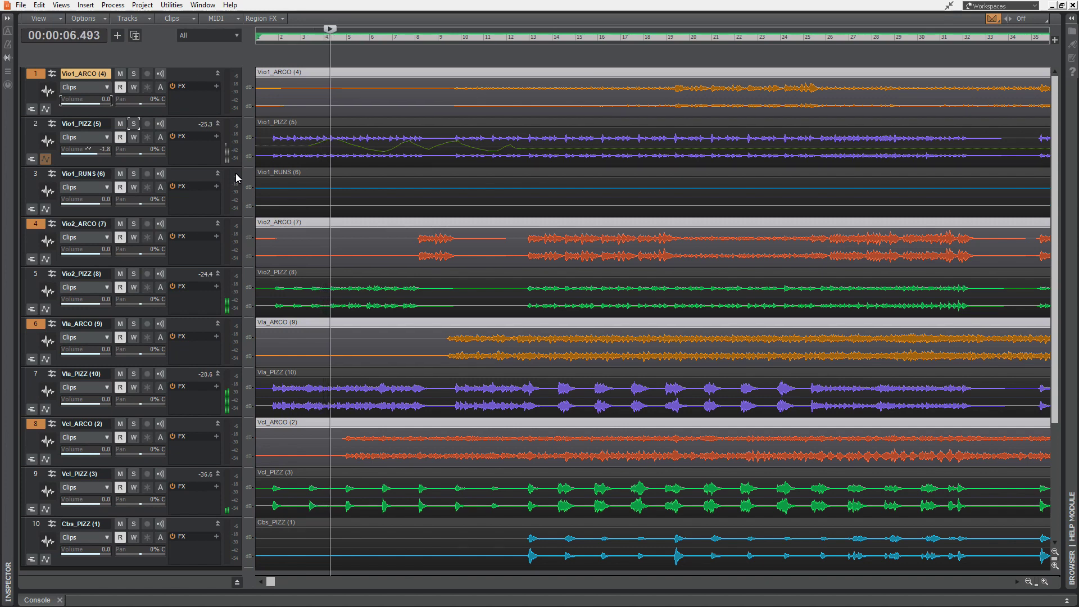
Solo Vio1_PIZZ and open an enlarged automation lane beneath it
click(133, 123)
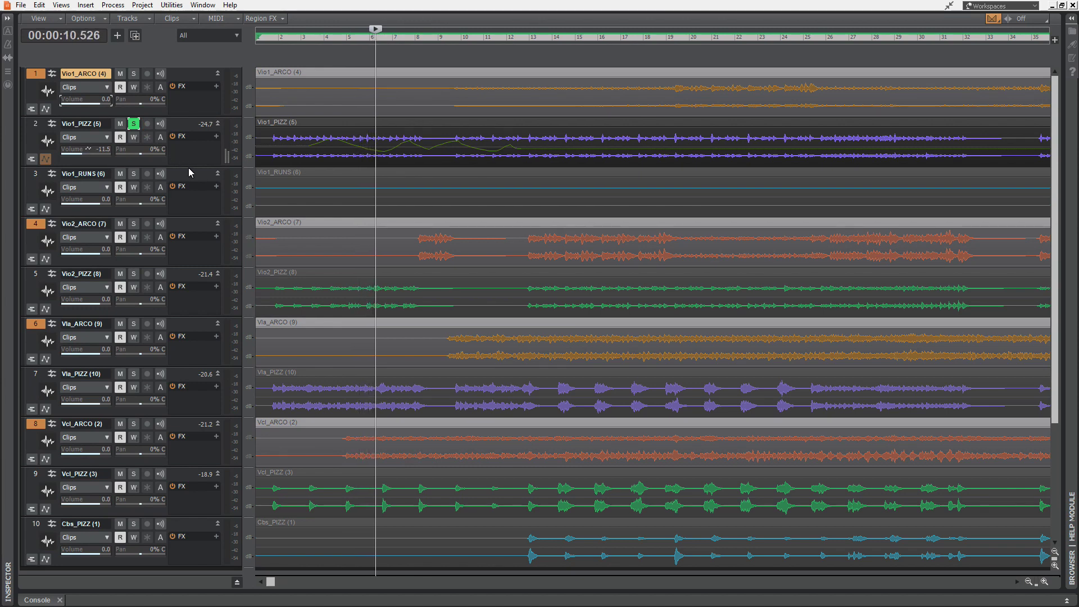
click(46, 160)
drag(186, 199, 185, 242)
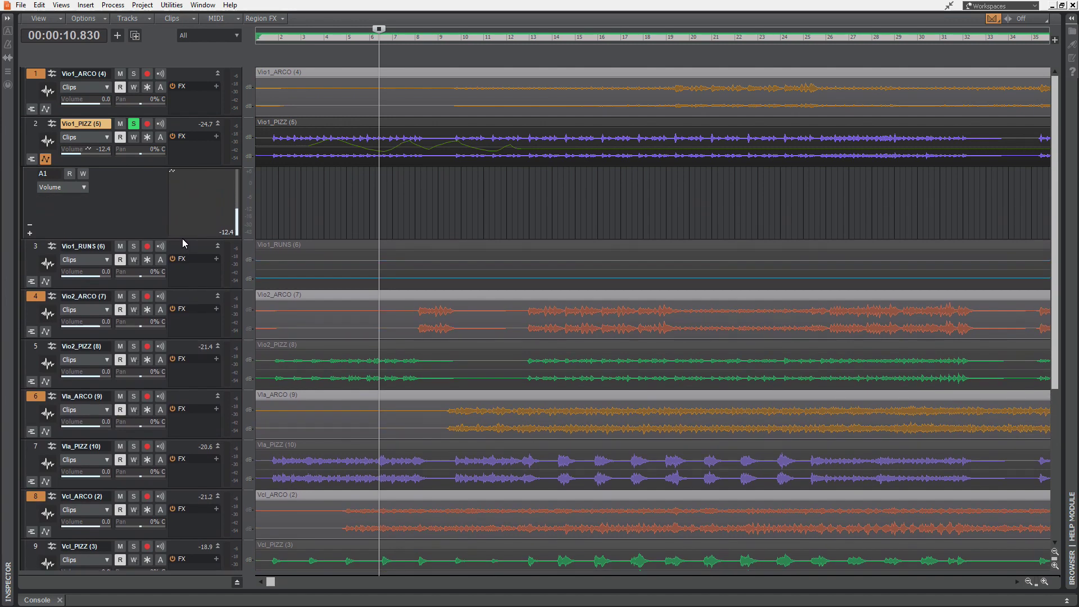
Show Volume in the lane, select bars 3–19, and raise that envelope about 4.6 dB
click(85, 188)
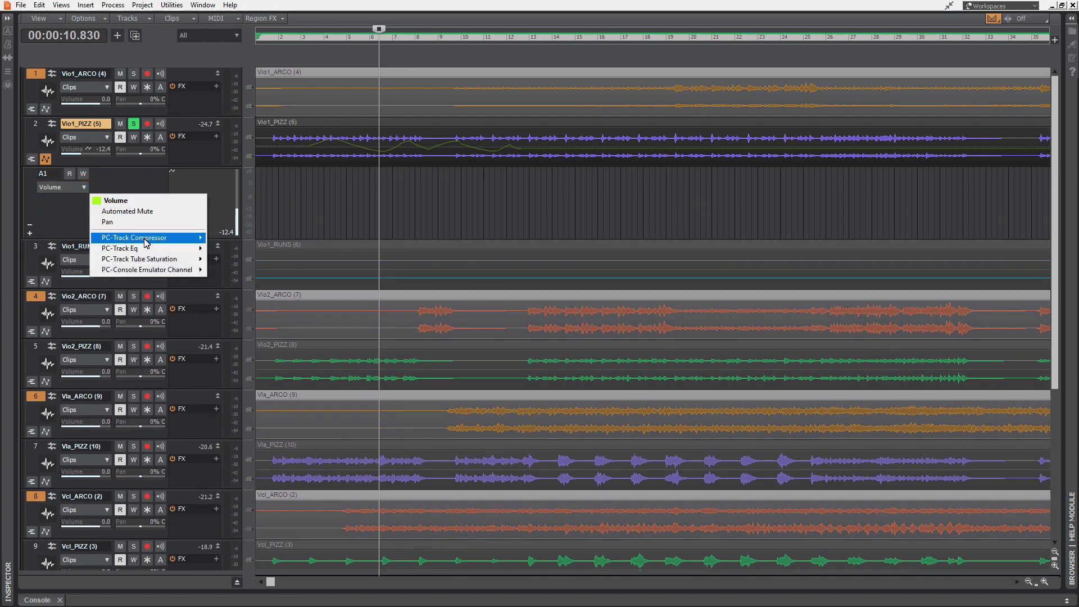
click(139, 202)
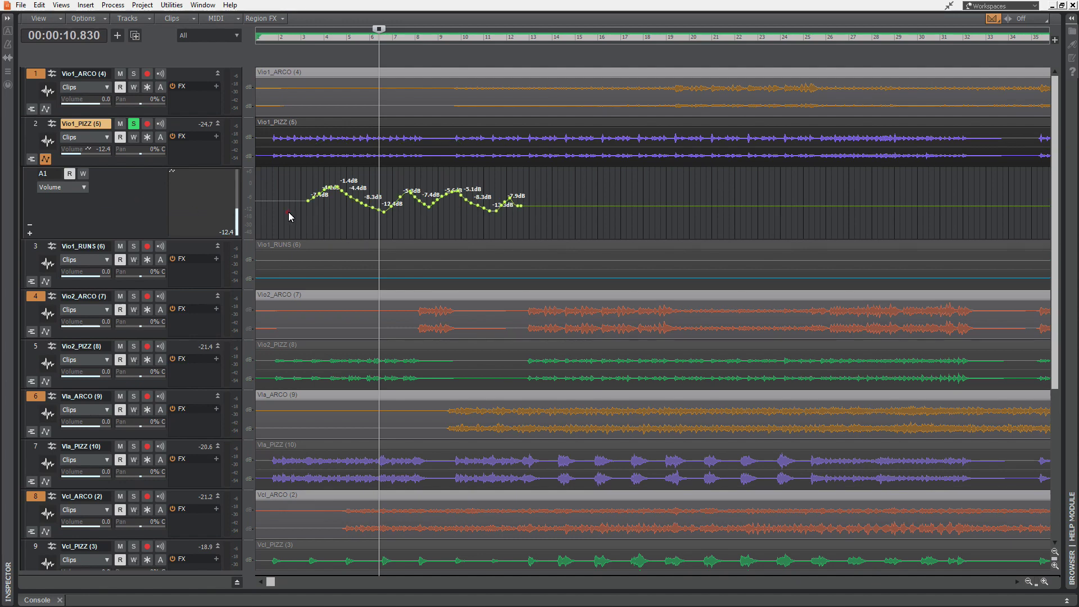
drag(288, 211, 684, 224)
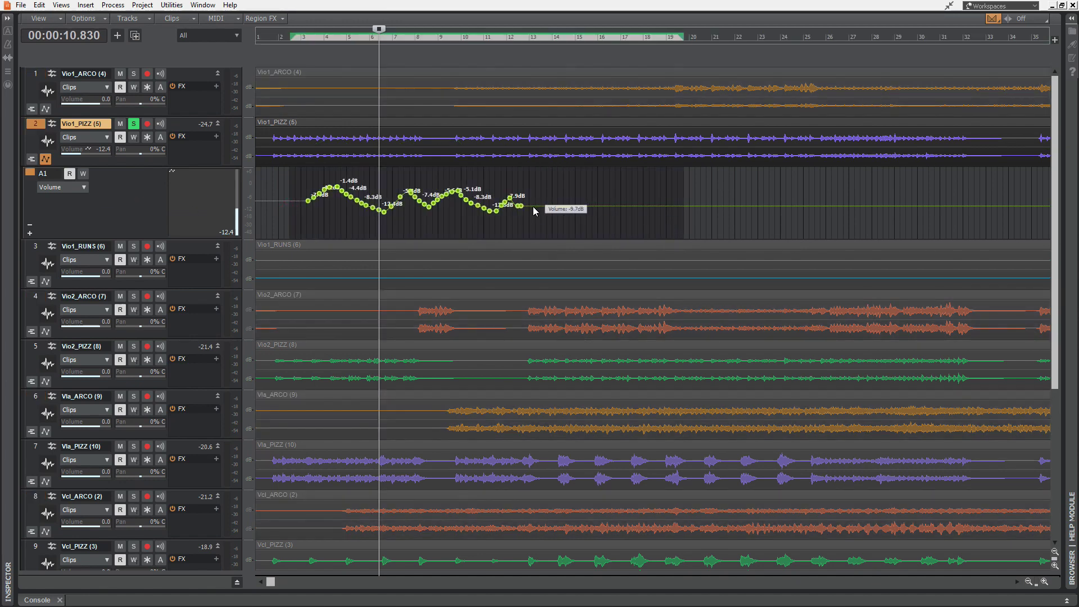
mouse_move(522, 210)
mouse_down()
mouse_move(523, 193)
mouse_move(522, 211)
mouse_up()
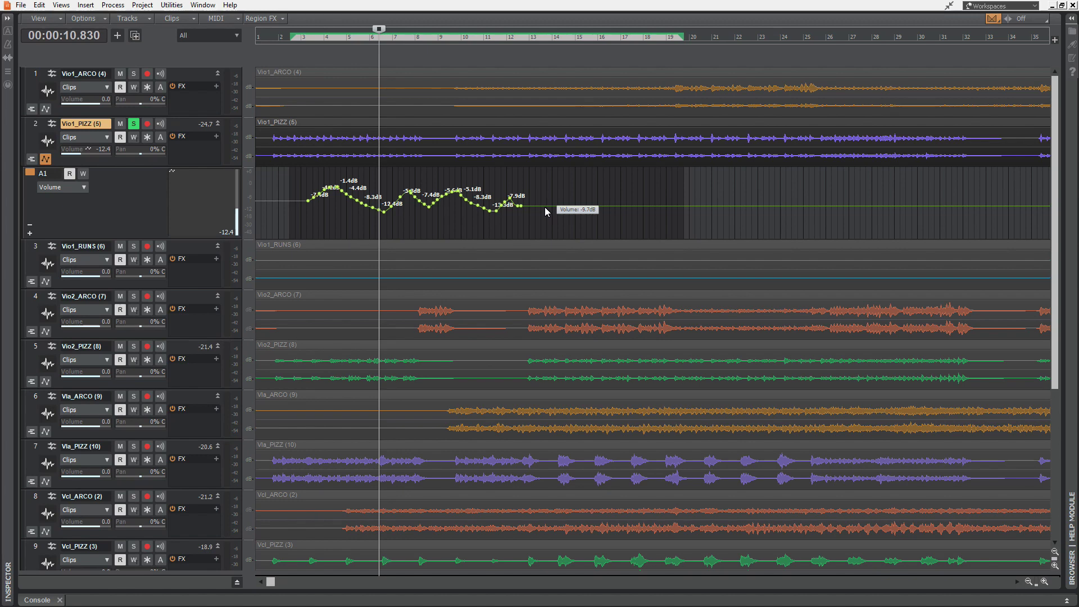
Collapse the automation lane and toggle Offset Mode with O until Volume+ and Pan+ show
click(46, 161)
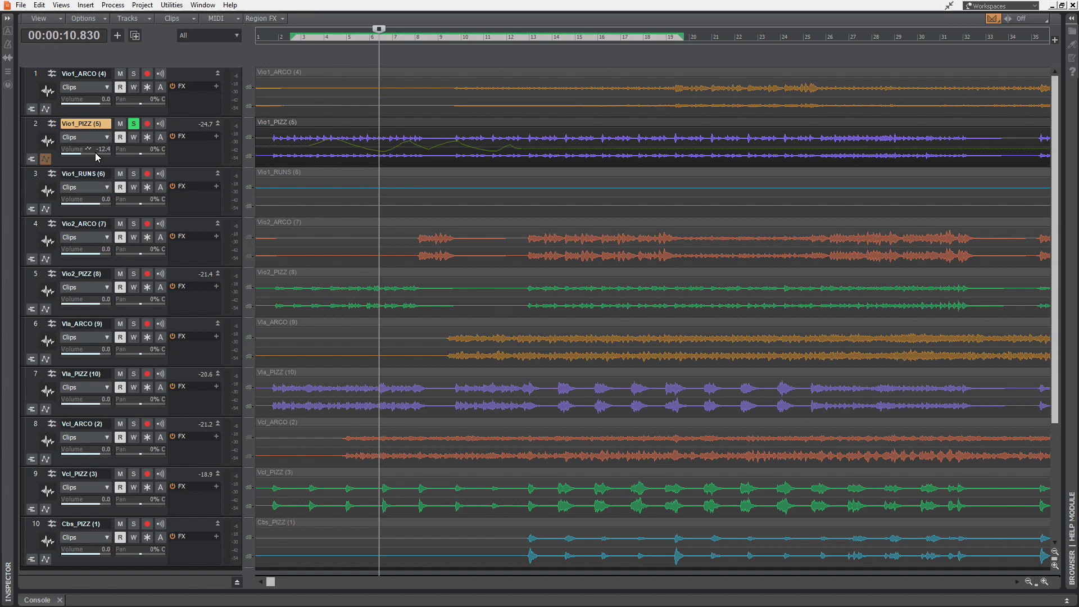
double_click(96, 157)
key(o)
mouse_move(96, 155)
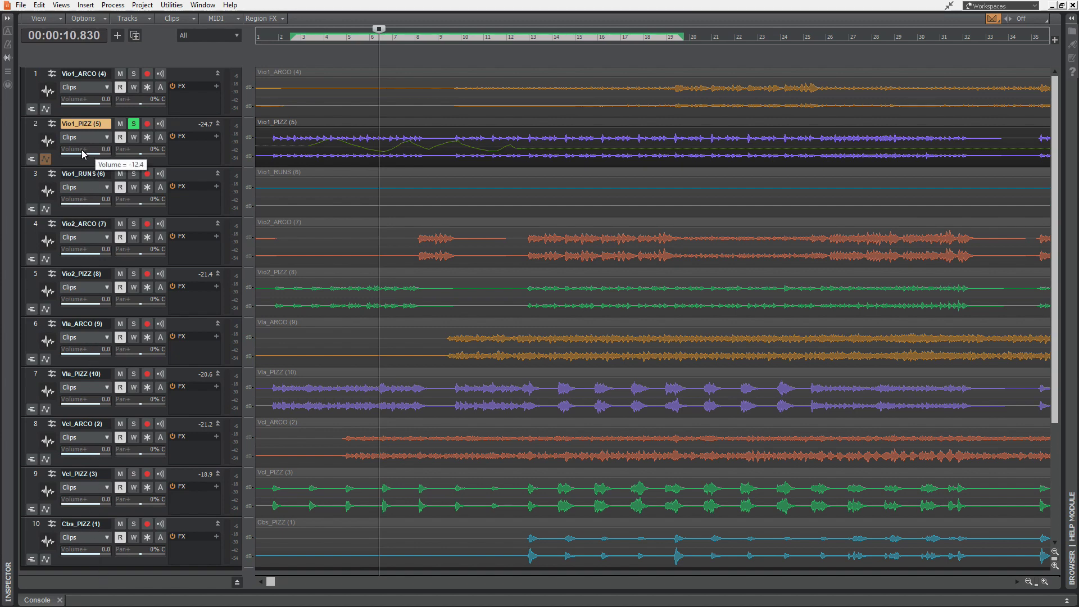
key(o)
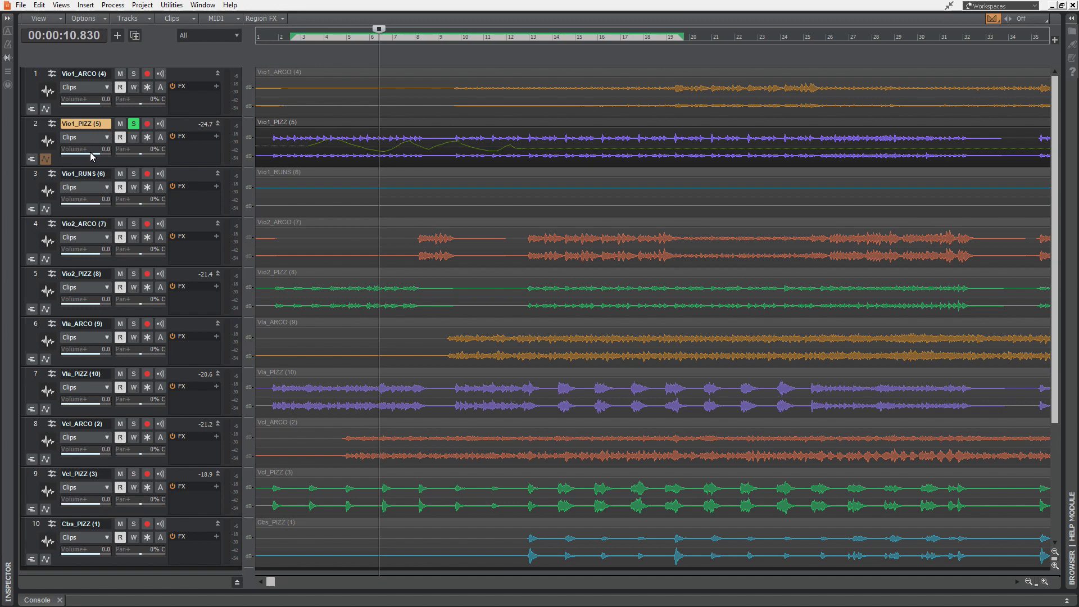
key(o)
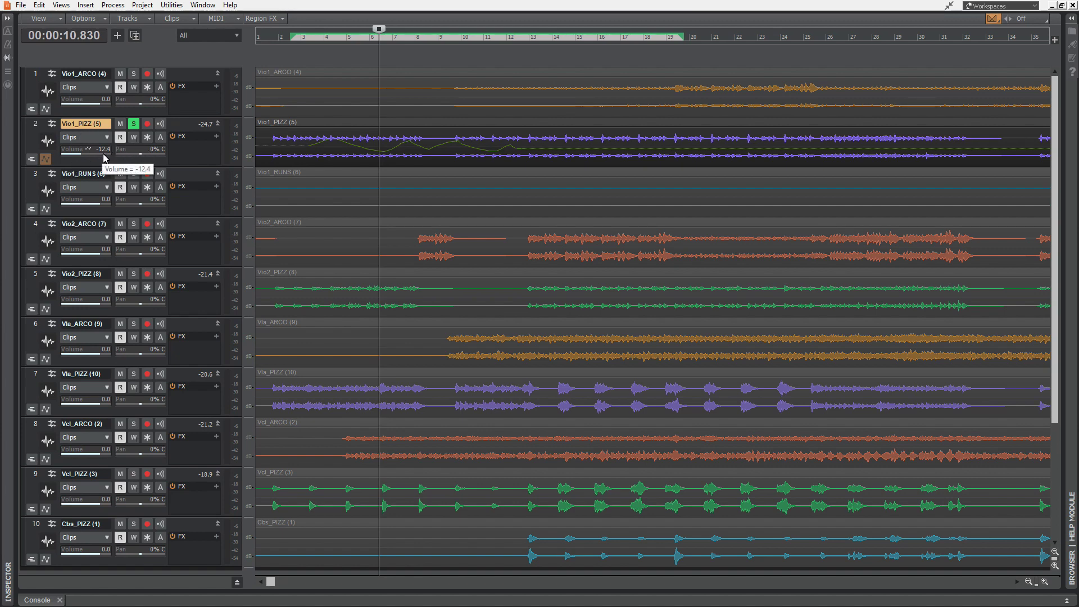
key(o)
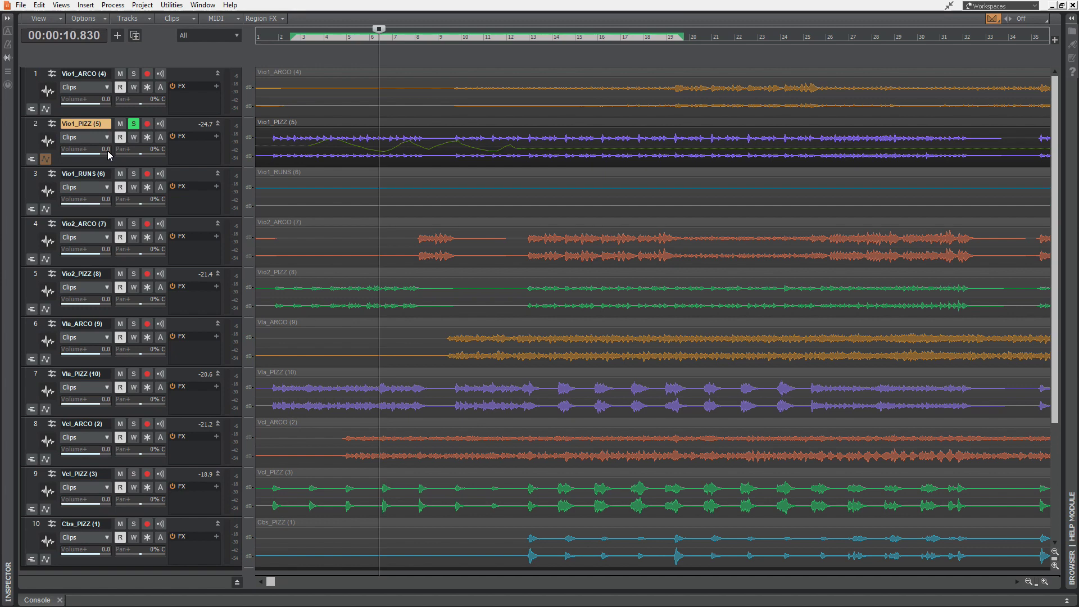
Adjust Vio1_PIZZ's Volume+ offset, settling at about -1.3 dB
drag(105, 157, 106, 157)
drag(108, 157, 106, 157)
drag(106, 152, 105, 153)
Turn Offset Mode off with the O key so tracks show normal volume and pan
key(o)
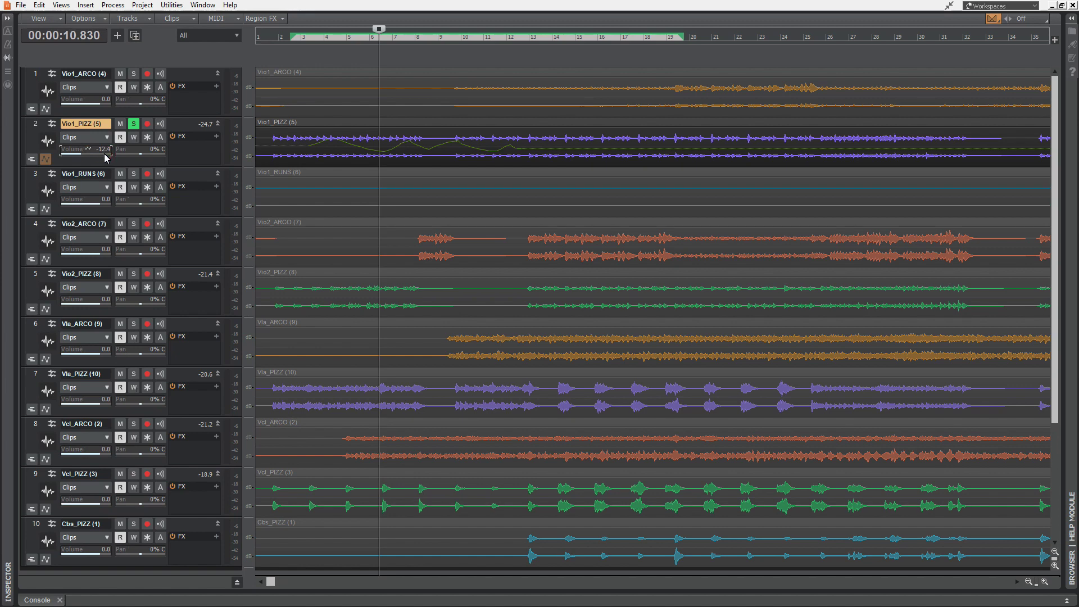